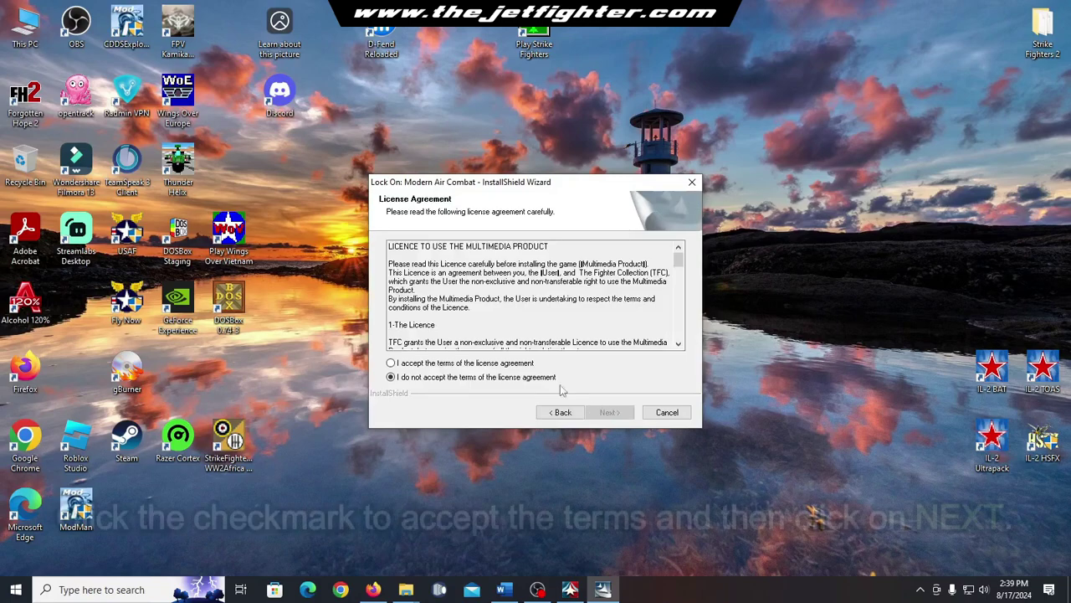
Accept the Lock On: Modern Air Combat license and start the installation with the default destination and program folders
{"action": "left_click", "coordinate": [516, 365]}
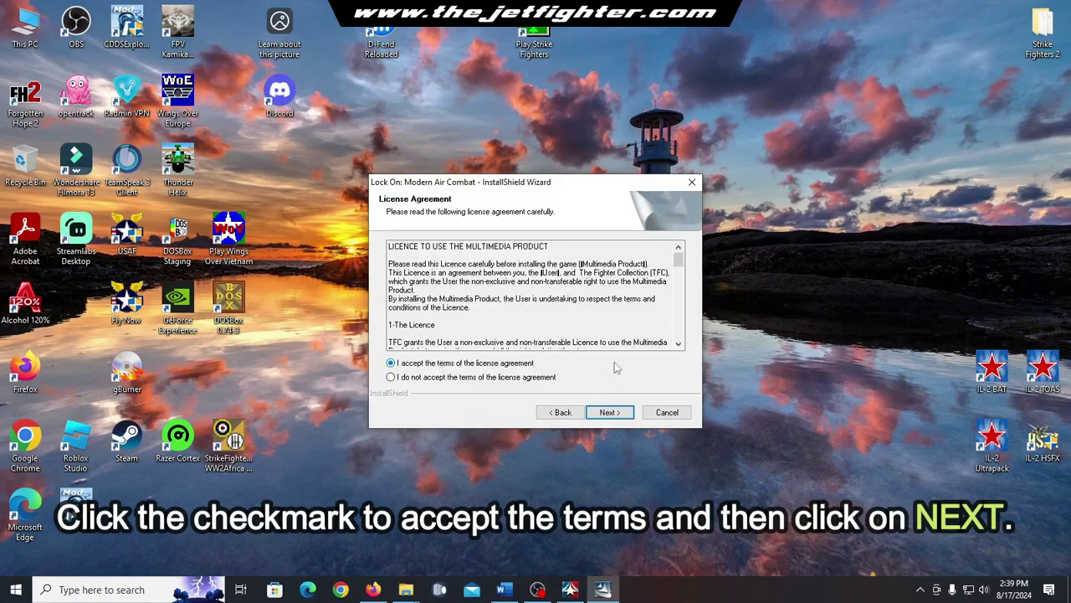
{"action": "left_click", "coordinate": [621, 416]}
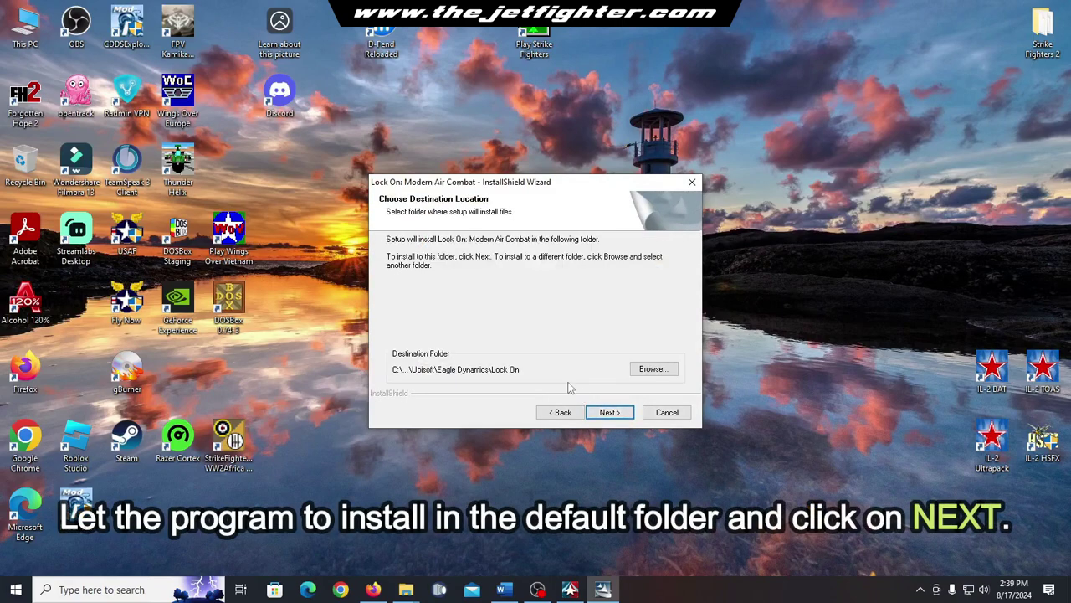
{"action": "left_click", "coordinate": [609, 413]}
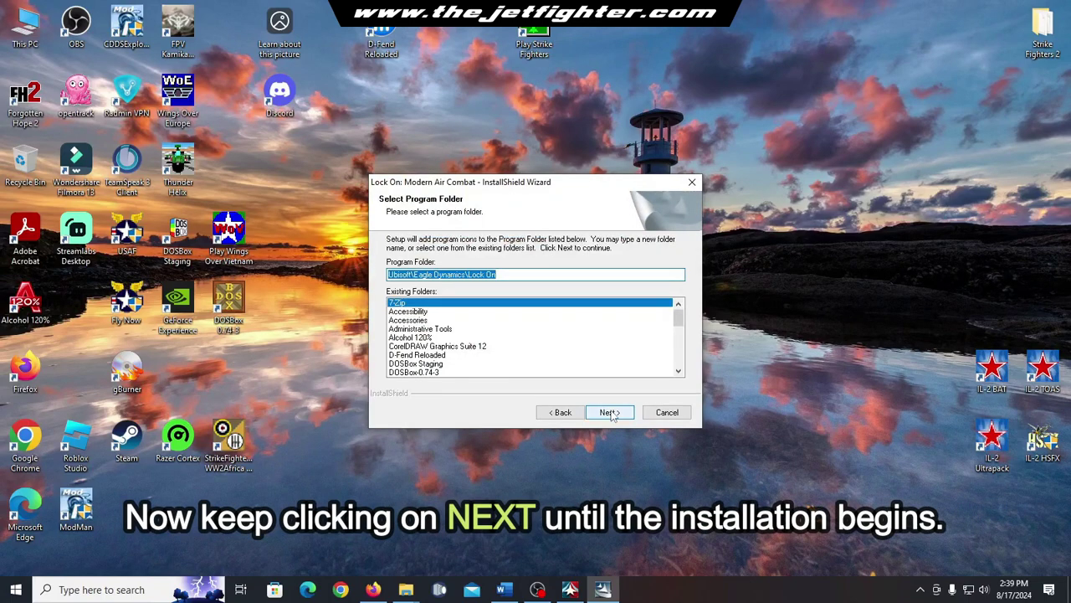
{"action": "left_click", "coordinate": [609, 412]}
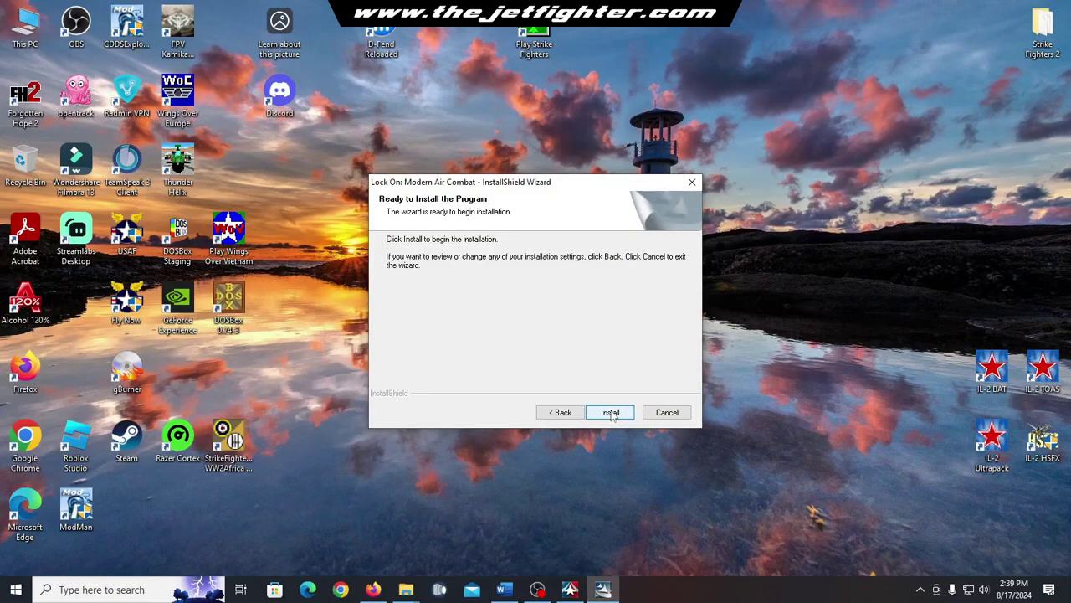
{"action": "left_click", "coordinate": [610, 414]}
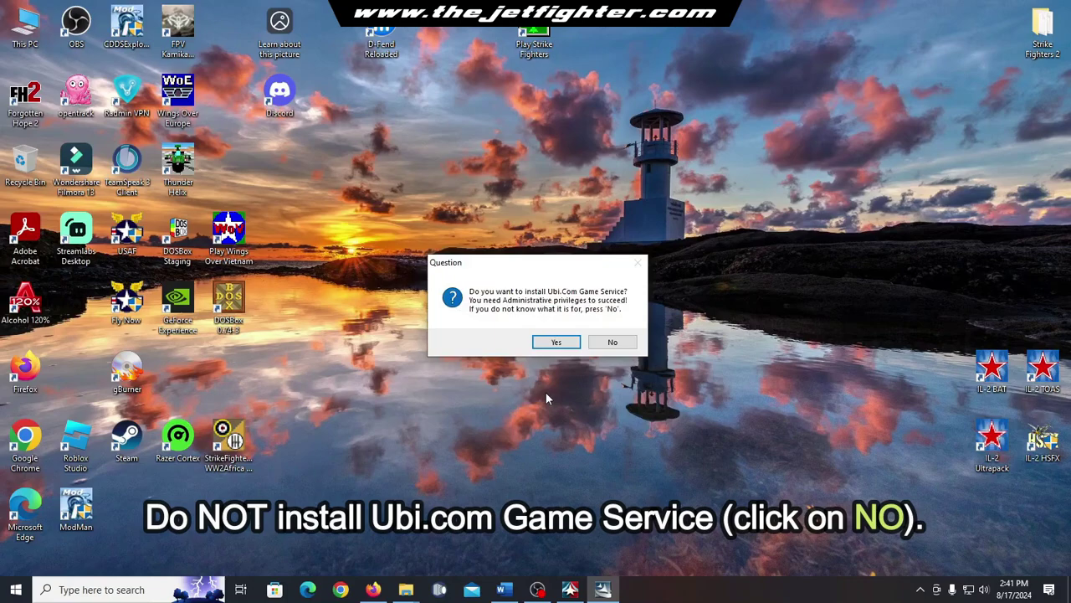
Decline the Ubi.Com Game Service, finish the setup wizard with its default options and close the Readme
{"action": "left_click", "coordinate": [613, 343]}
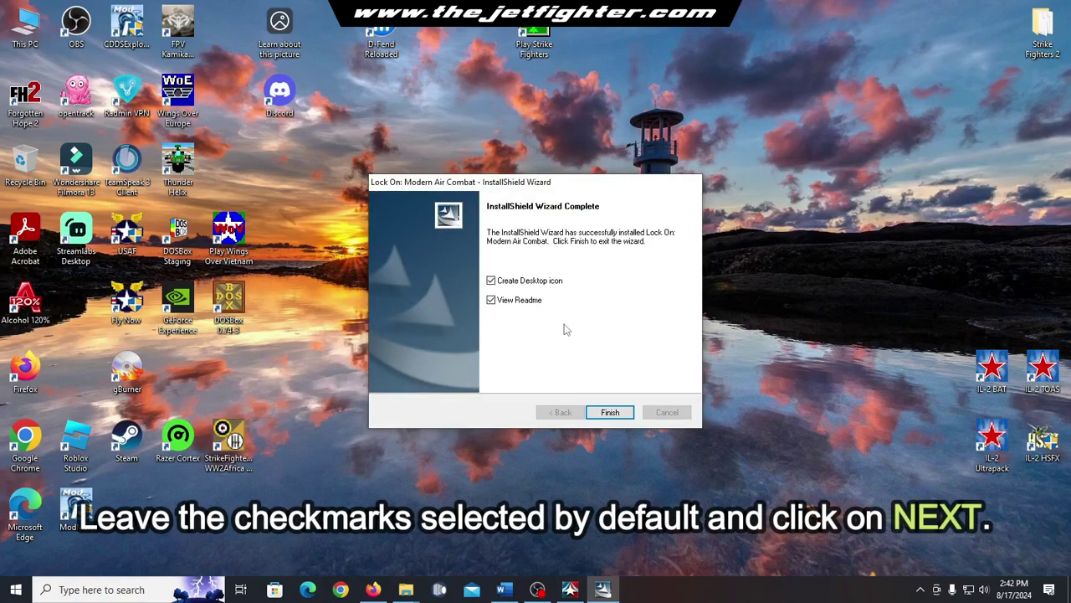
{"action": "left_click", "coordinate": [610, 412]}
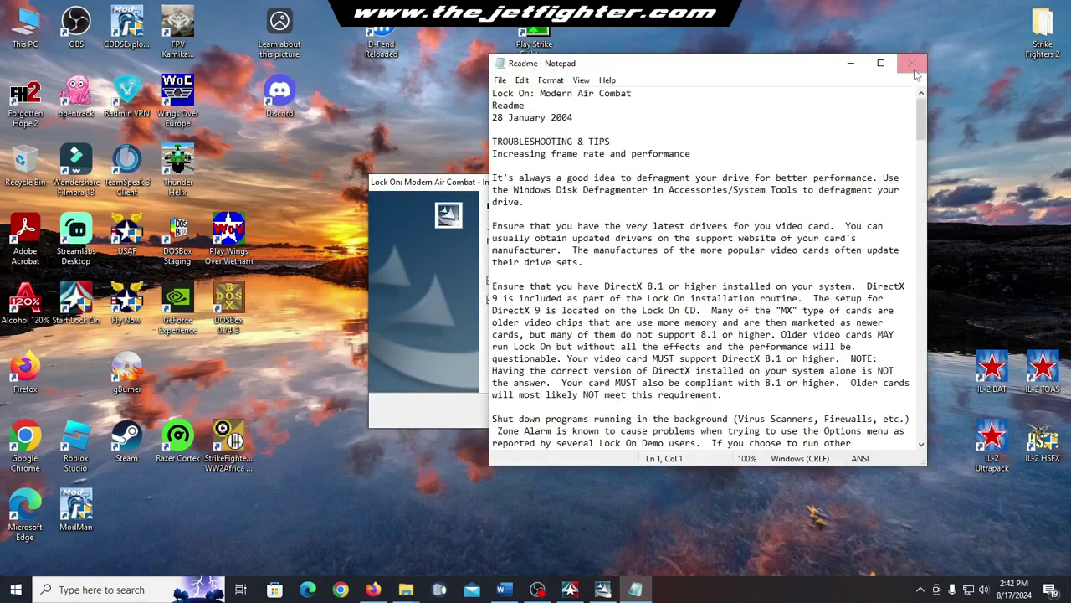
{"action": "left_click", "coordinate": [915, 67]}
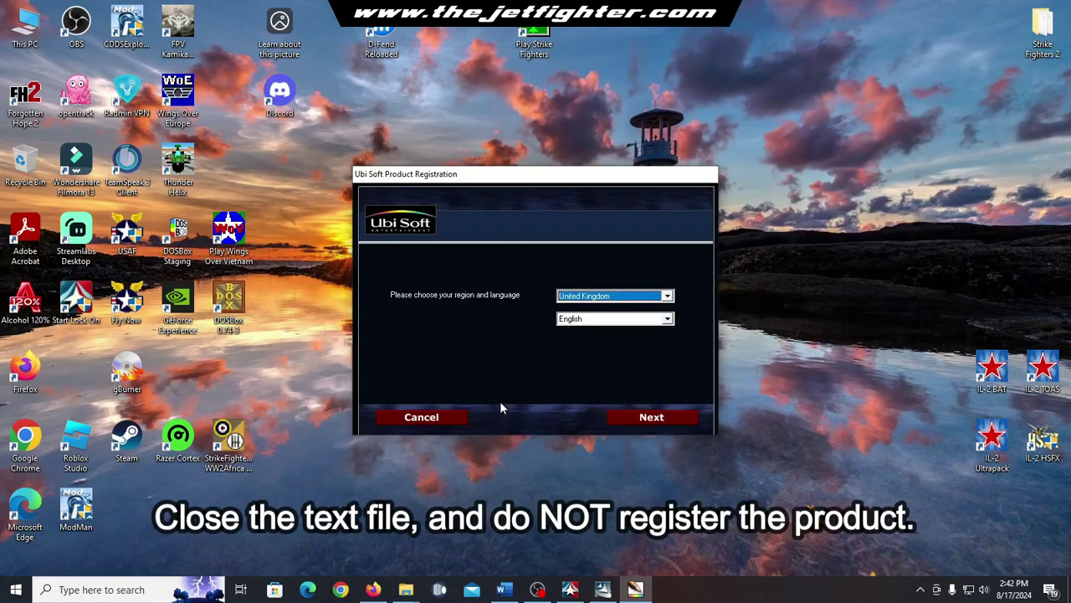
Cancel the Ubi Soft product registration, choosing Never register, and quit it
{"action": "left_click", "coordinate": [448, 418]}
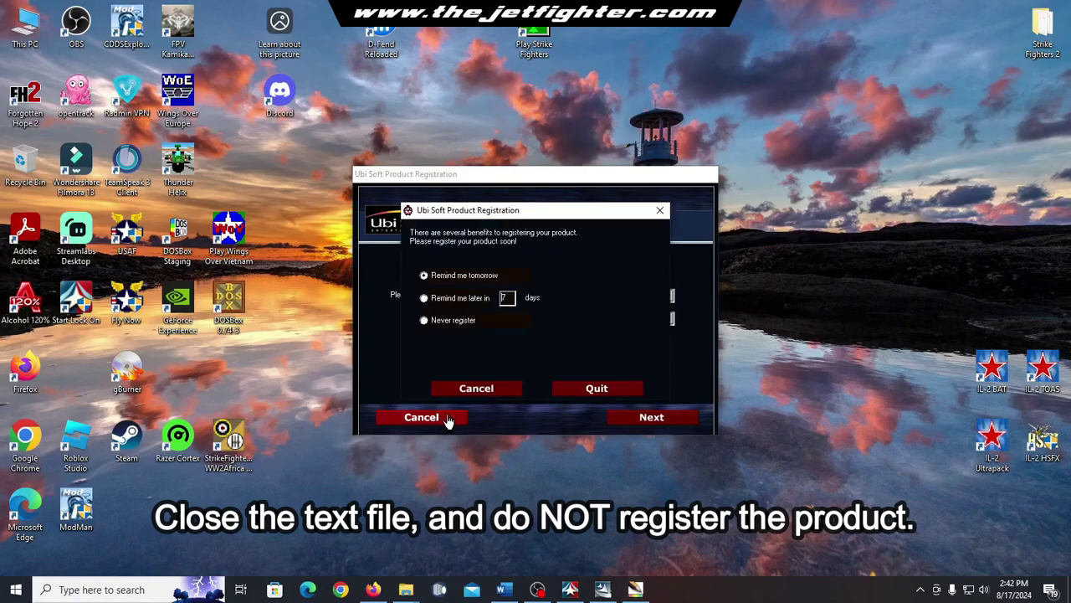
{"action": "left_click", "coordinate": [463, 325]}
{"action": "left_click", "coordinate": [596, 390]}
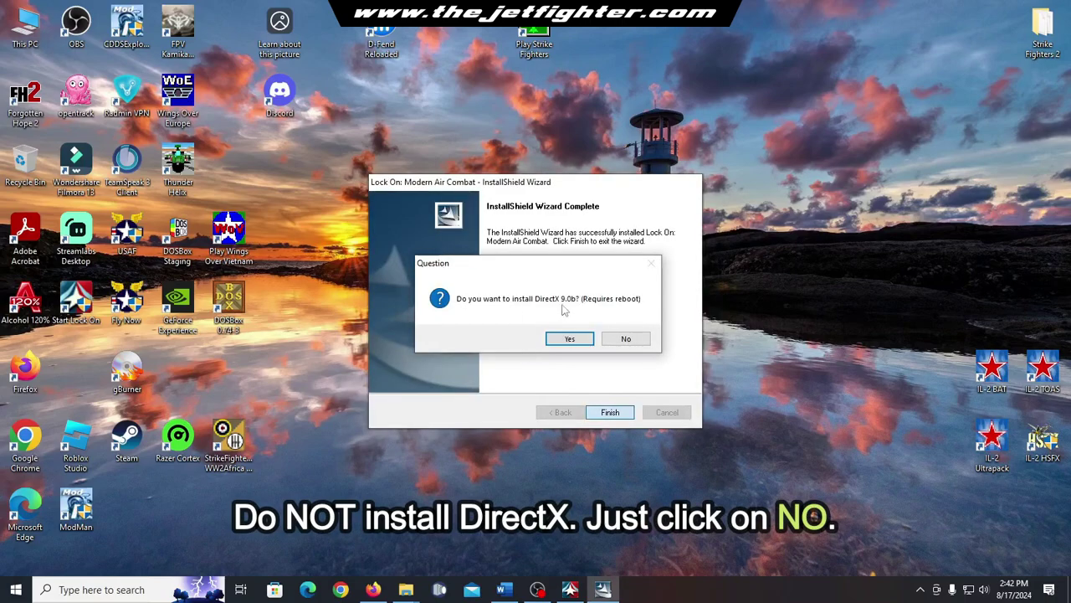
Decline the DirectX 9.0b installation and quit the LockOn: Modern Air Combat launcher
{"action": "left_click", "coordinate": [634, 340]}
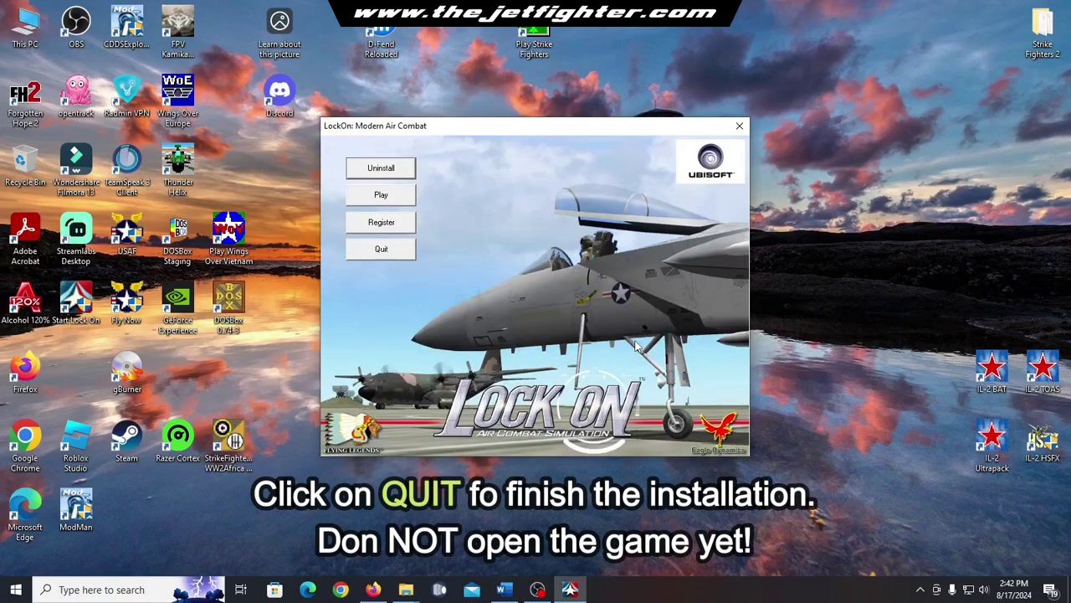
{"action": "left_click", "coordinate": [389, 255]}
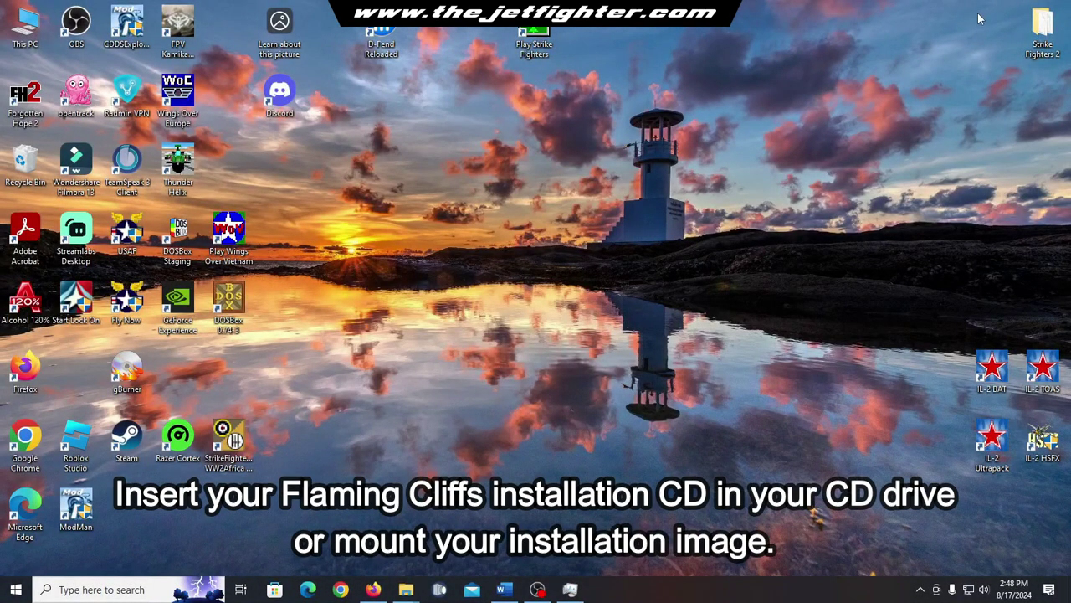
Run the install program from BD-ROM Drive (F:) instead of Autorun and minimize the folder window
{"action": "mouse_move", "coordinate": [409, 591]}
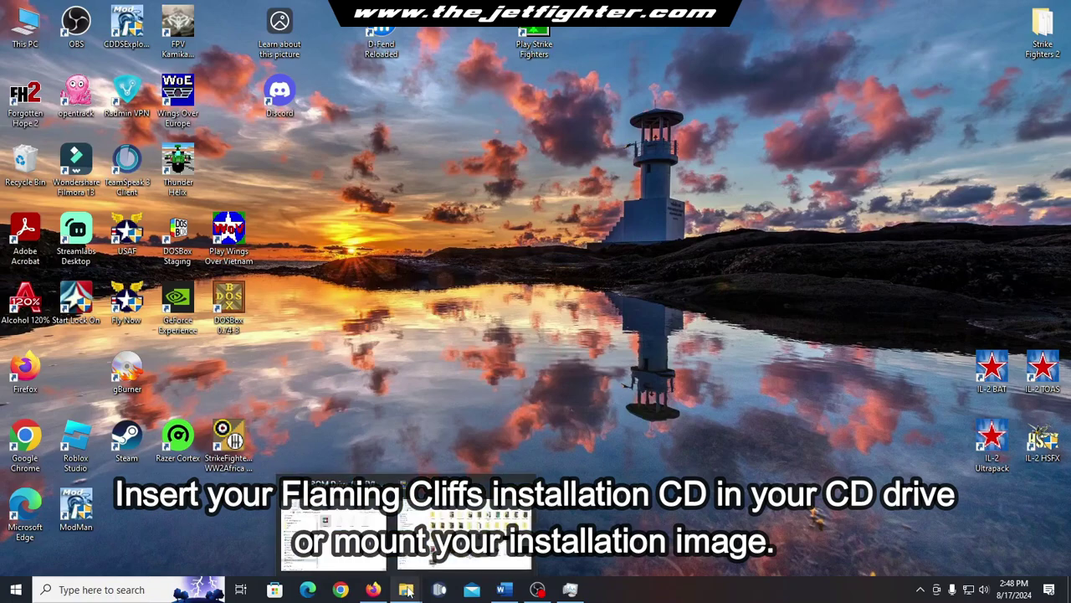
{"action": "left_click", "coordinate": [365, 548]}
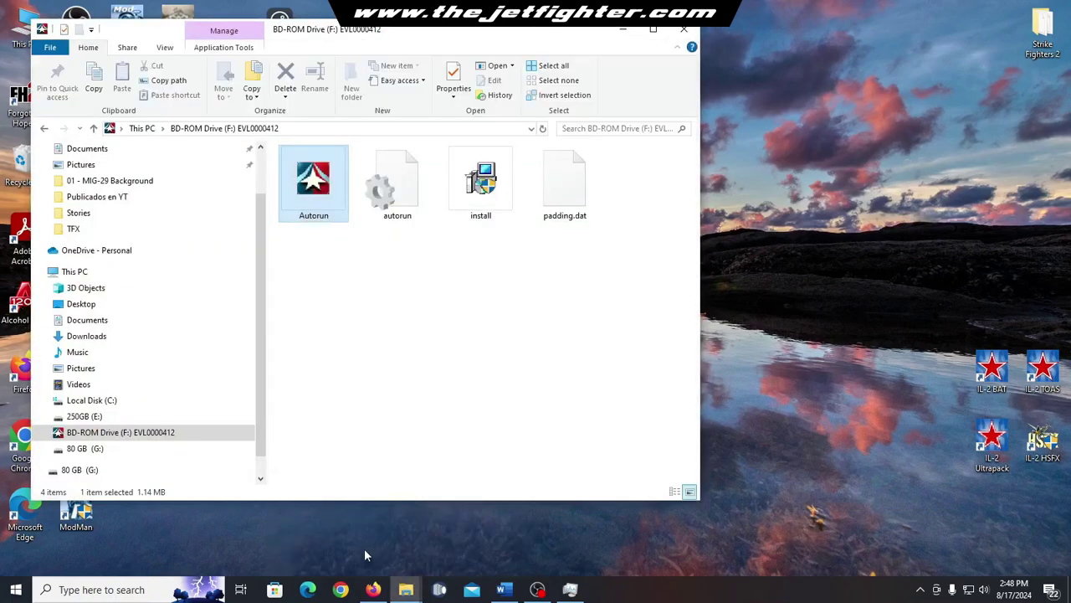
{"action": "left_click", "coordinate": [496, 201]}
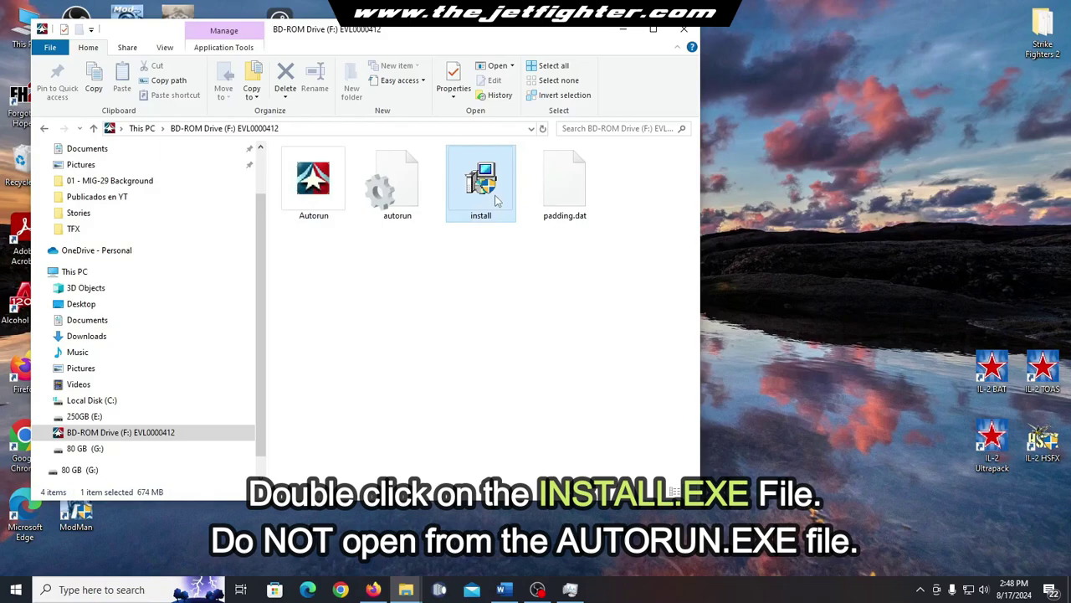
{"action": "double_click", "coordinate": [497, 200]}
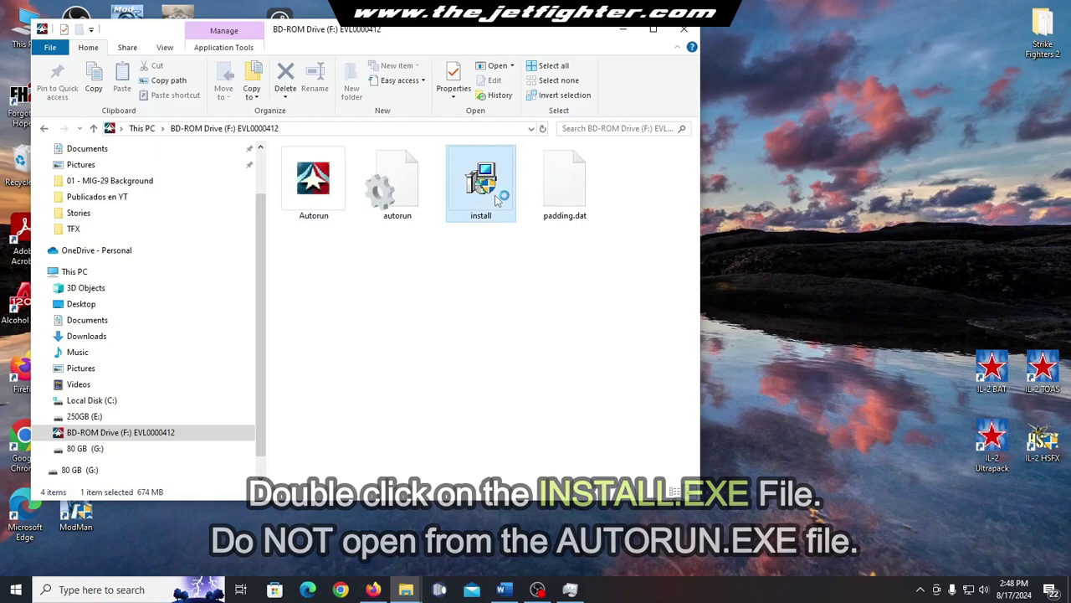
{"action": "left_click", "coordinate": [626, 32]}
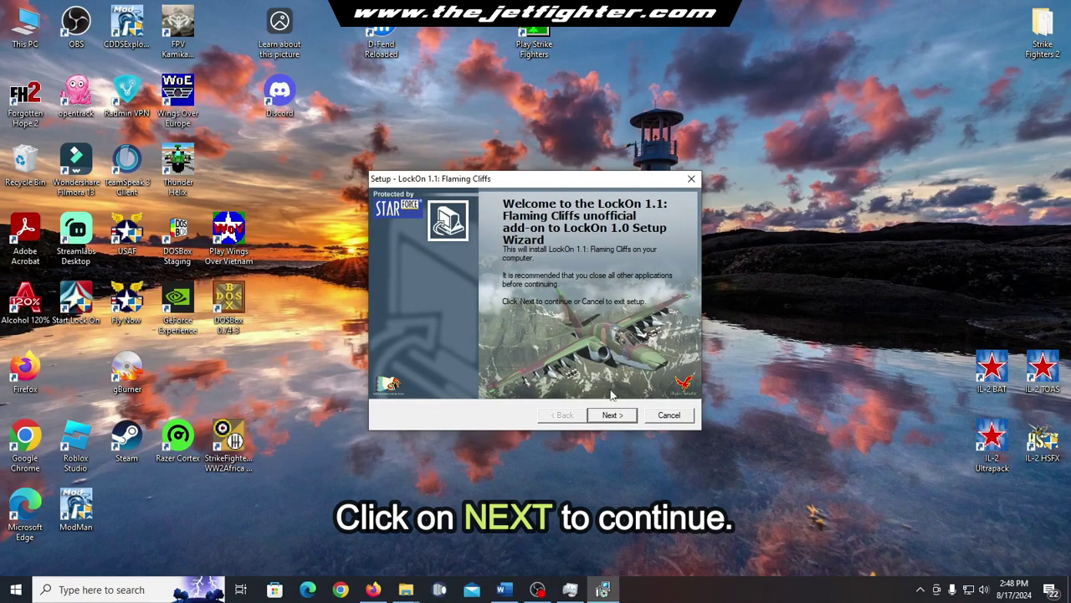
Accept the LockOn 1.1: Flaming Cliffs agreement and start installing it with the default folders, shortcuts and additional tasks
{"action": "left_click", "coordinate": [612, 418]}
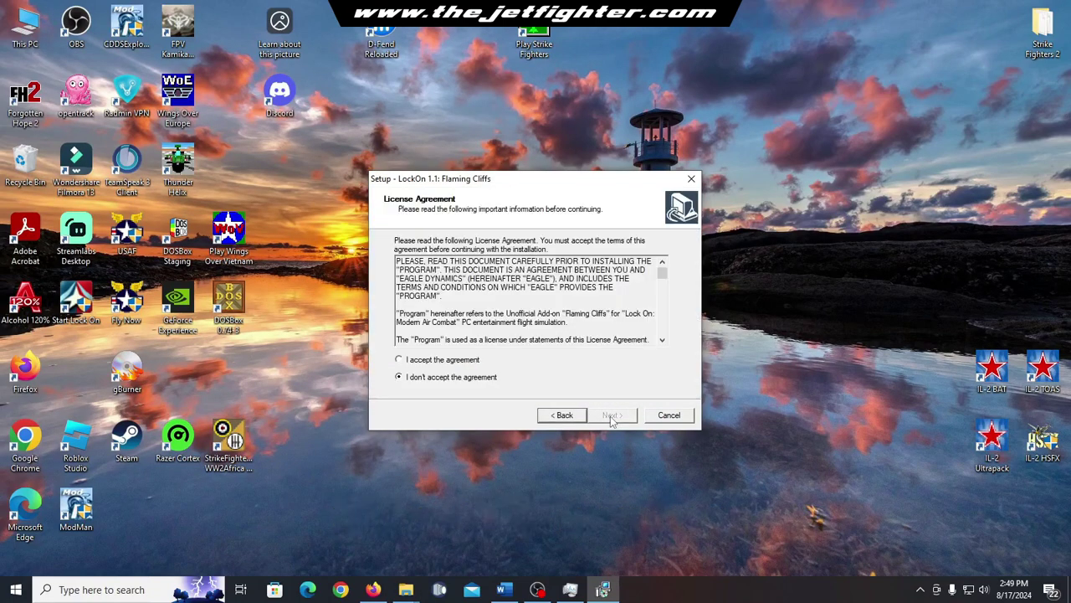
{"action": "left_click", "coordinate": [476, 362]}
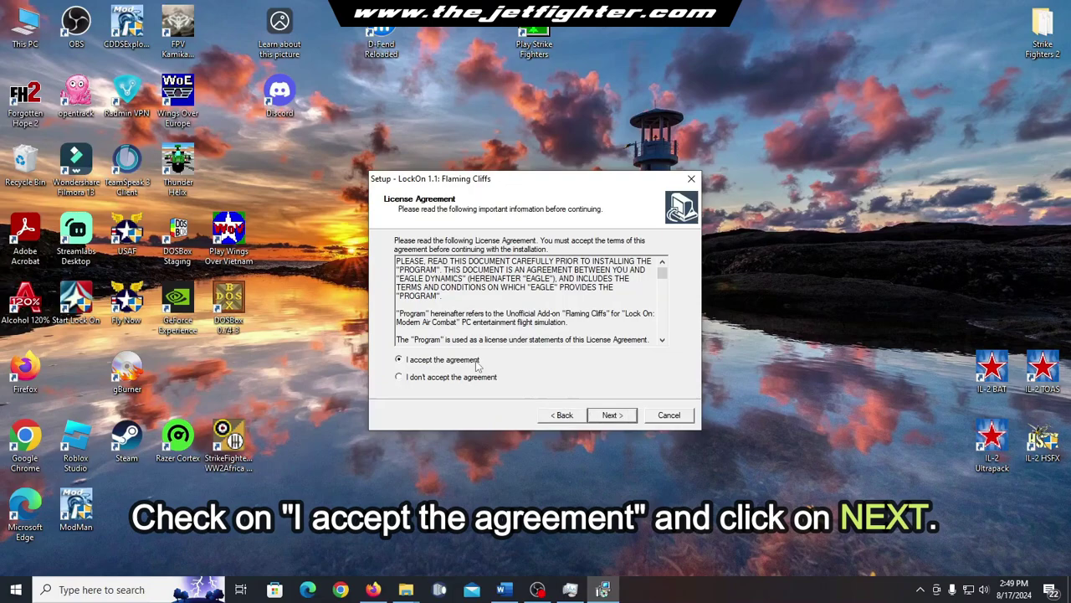
{"action": "left_click", "coordinate": [614, 416]}
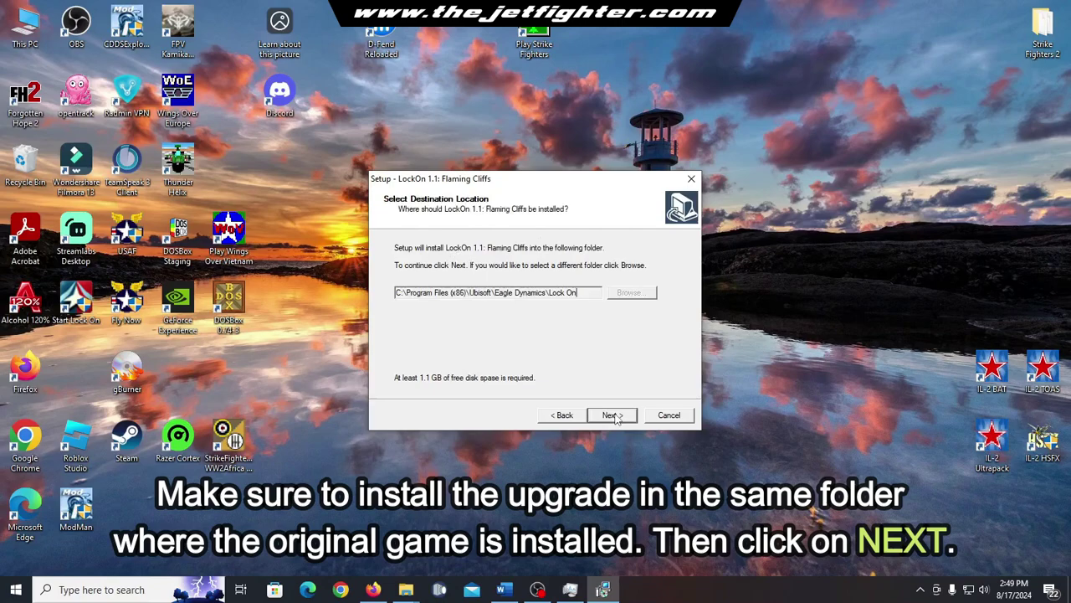
{"action": "left_click", "coordinate": [614, 416]}
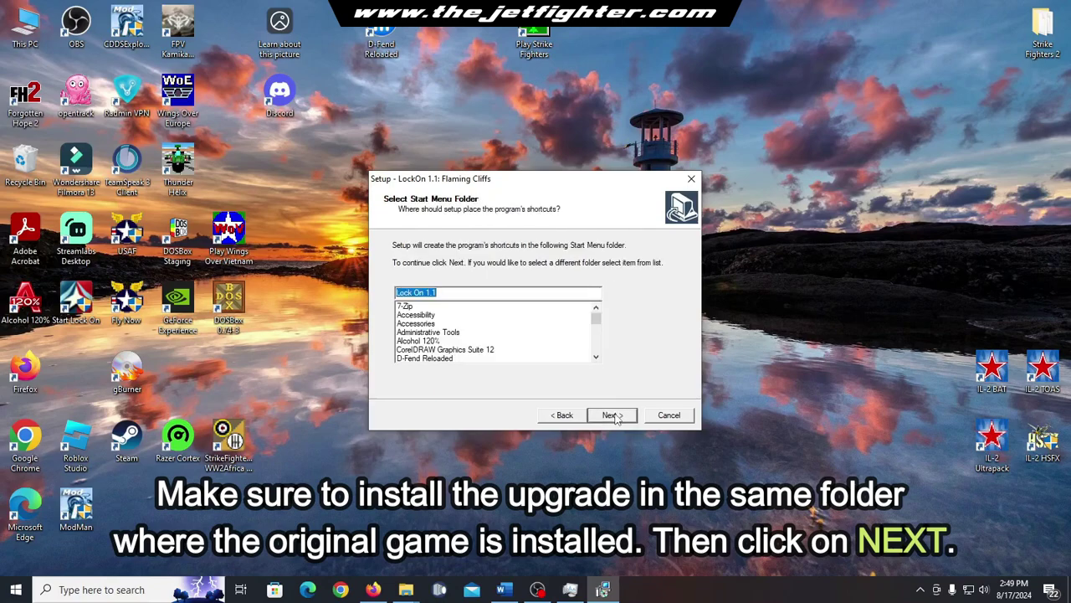
{"action": "left_click", "coordinate": [613, 416]}
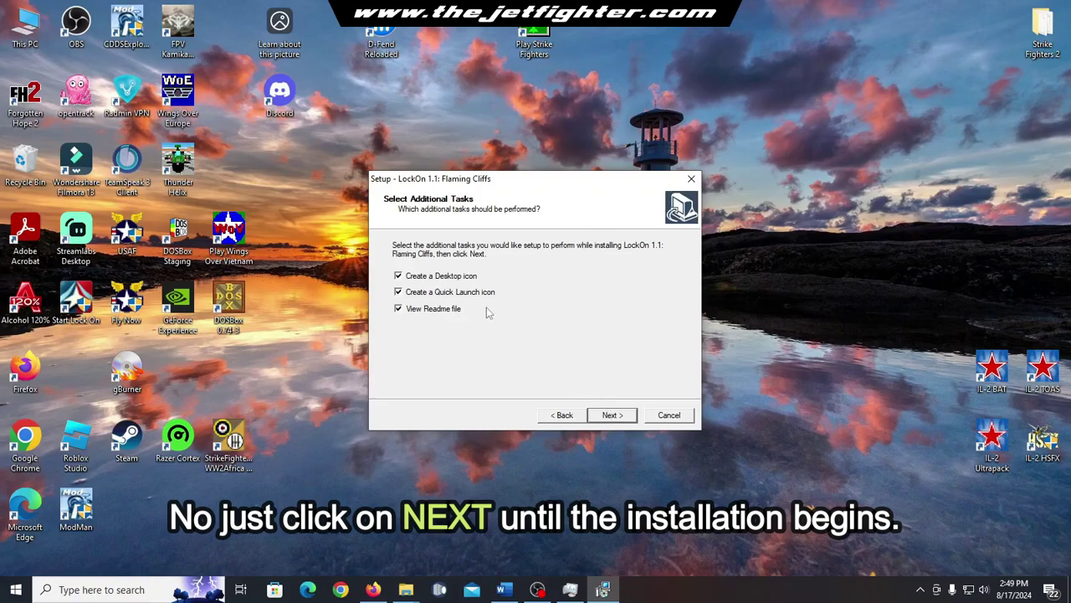
{"action": "left_click", "coordinate": [612, 416]}
{"action": "left_click", "coordinate": [612, 415]}
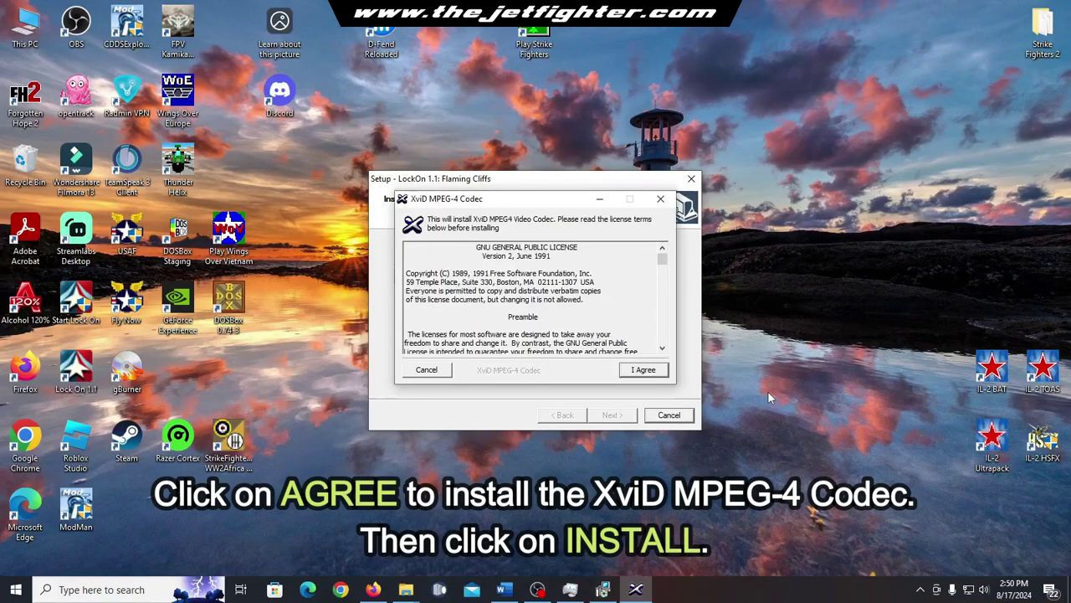
Agree to and complete the XviD MPEG-4 Codec installation, and finish the Flaming Cliffs setup
{"action": "left_click", "coordinate": [643, 370]}
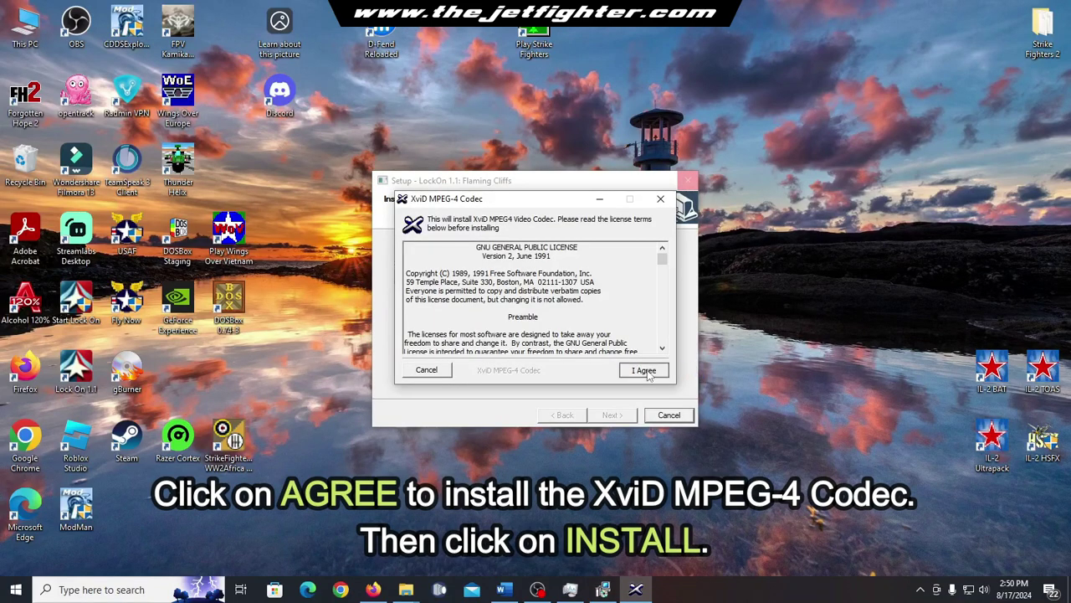
{"action": "left_click", "coordinate": [644, 370]}
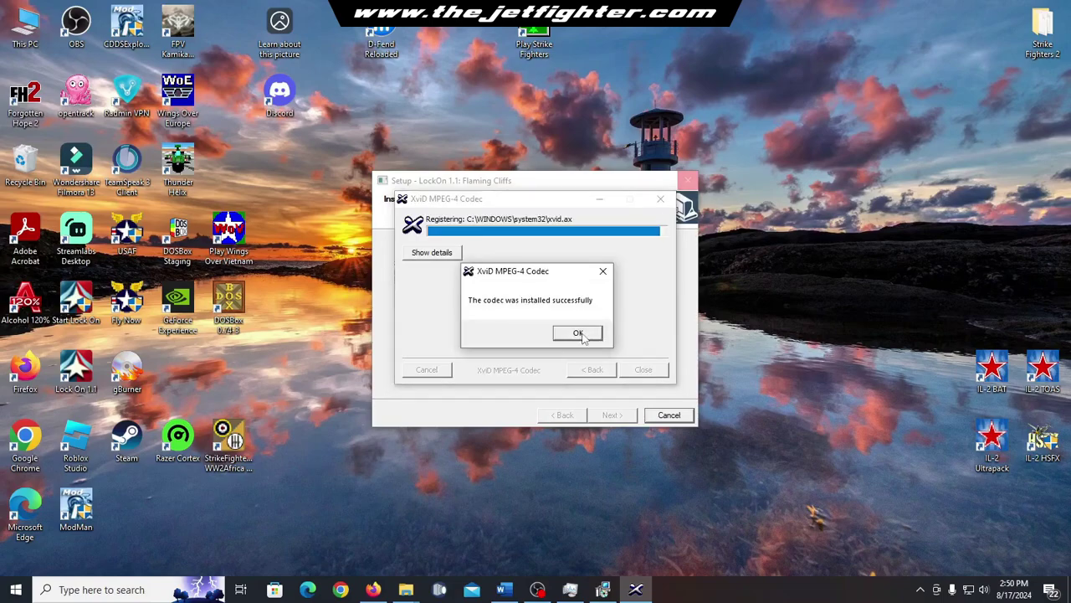
{"action": "left_click", "coordinate": [578, 333]}
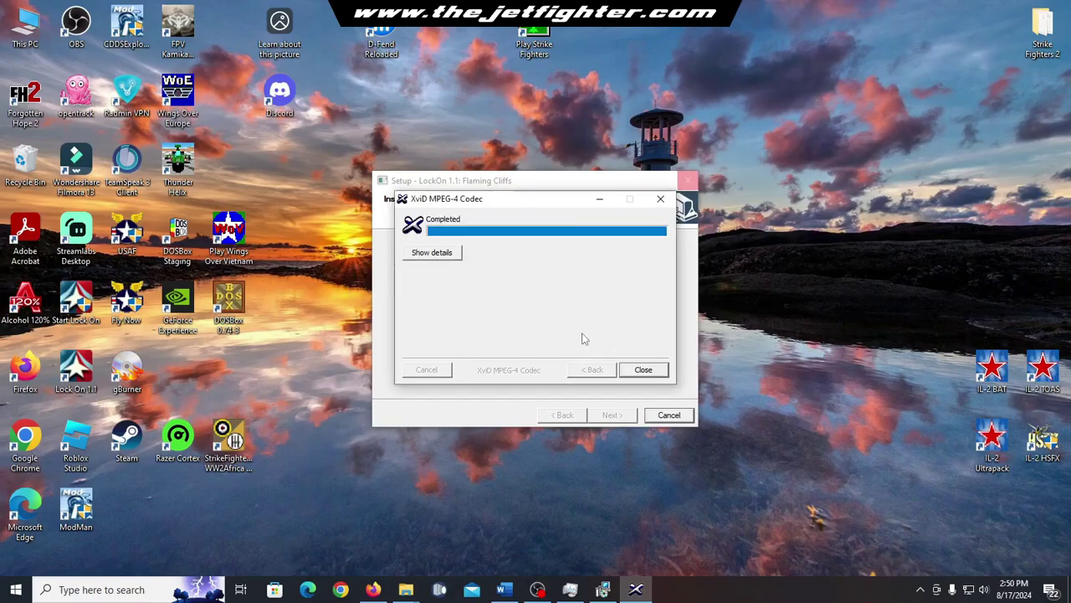
{"action": "left_click", "coordinate": [644, 370]}
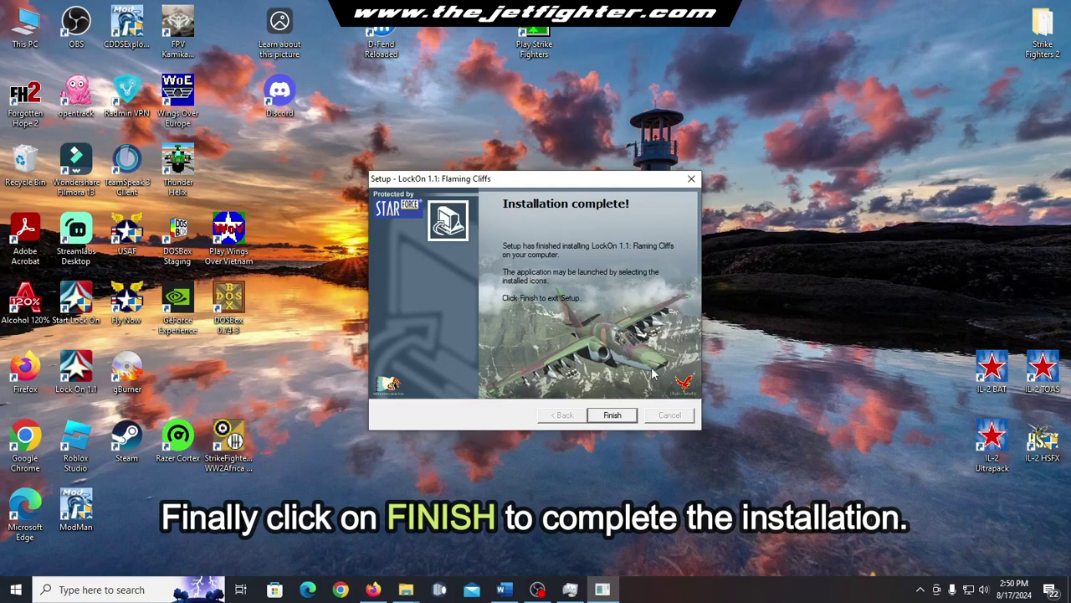
{"action": "left_click", "coordinate": [613, 415]}
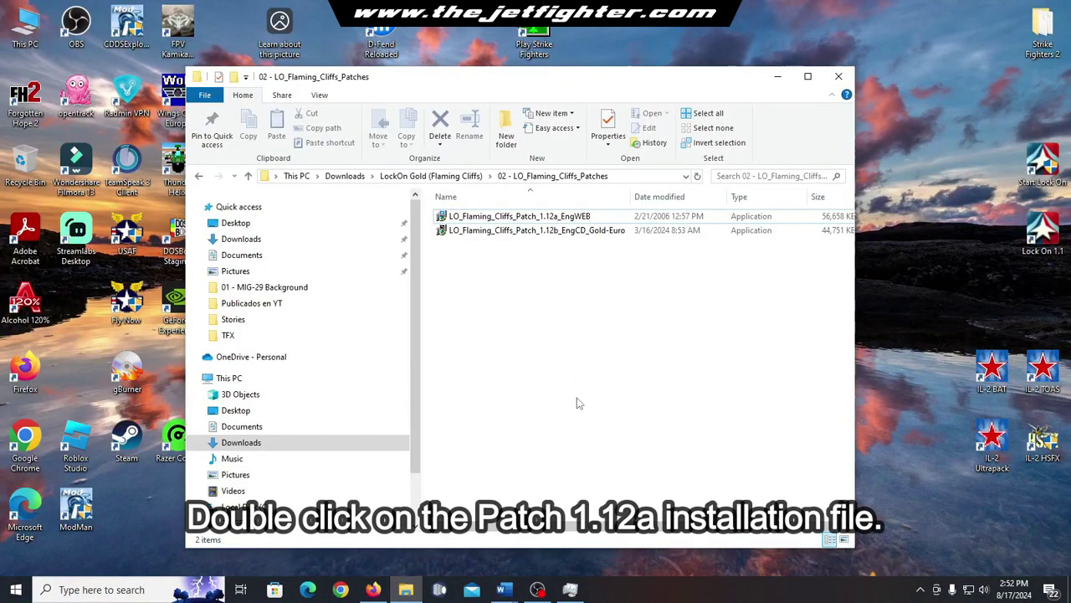
Launch LO_Flaming_Cliffs_Patch_1.12a_EngWEB and allow it to run despite the SmartScreen block
{"action": "double_click", "coordinate": [570, 217]}
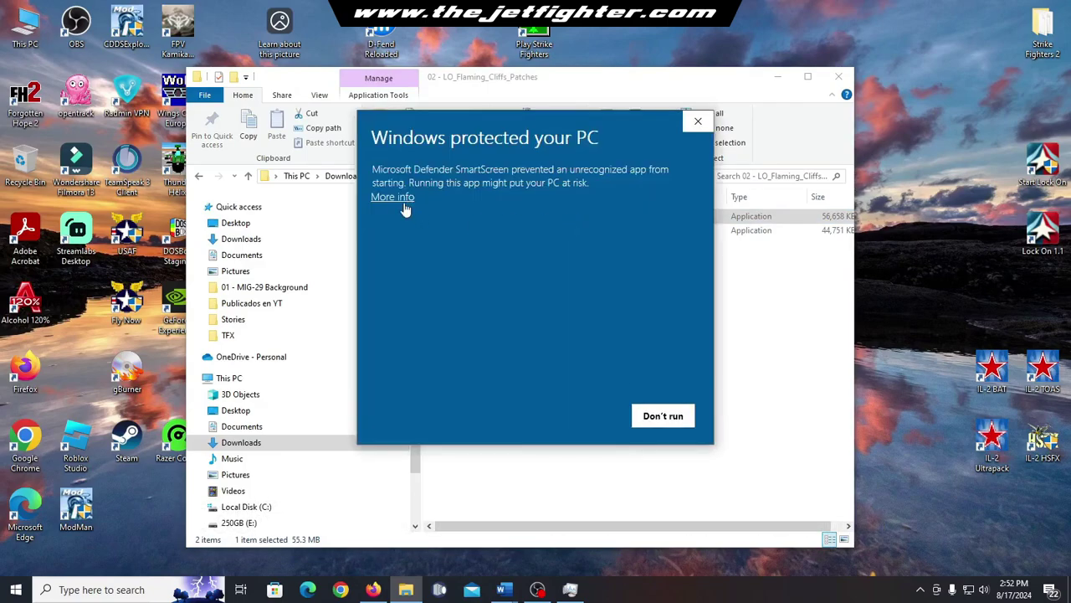
{"action": "left_click", "coordinate": [393, 197]}
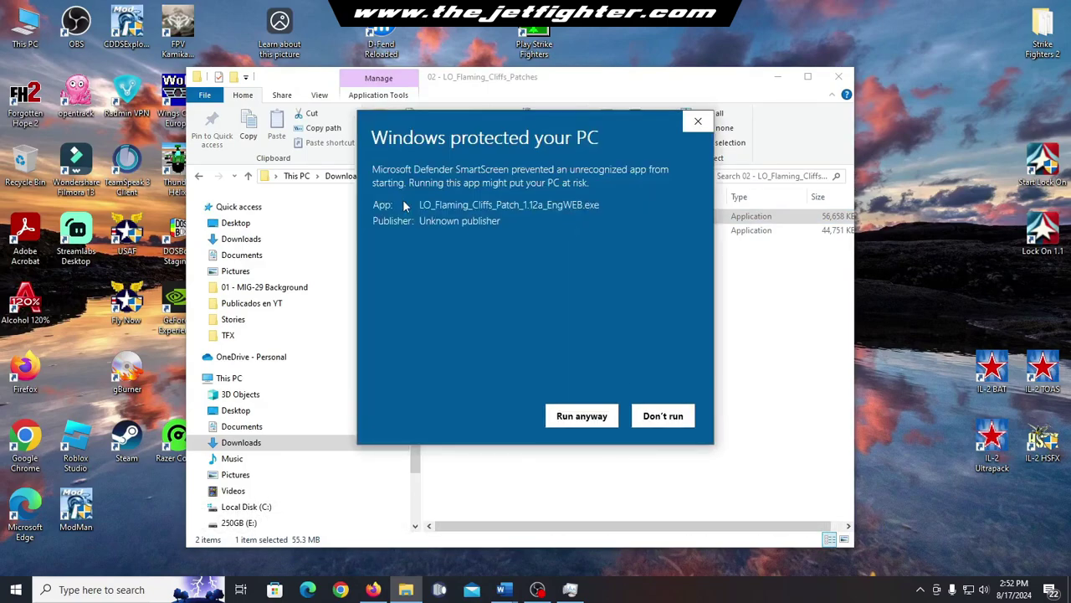
{"action": "left_click", "coordinate": [582, 416]}
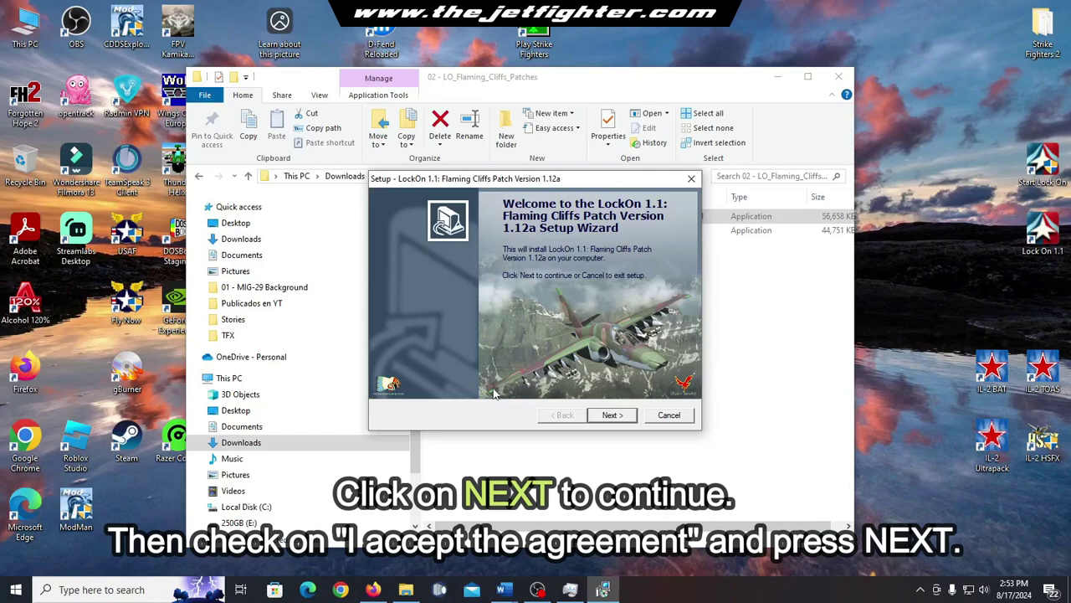
Accept the Patch 1.12a agreement, complete its installation and minimize the patches folder window
{"action": "left_click", "coordinate": [616, 416]}
{"action": "left_click", "coordinate": [478, 360]}
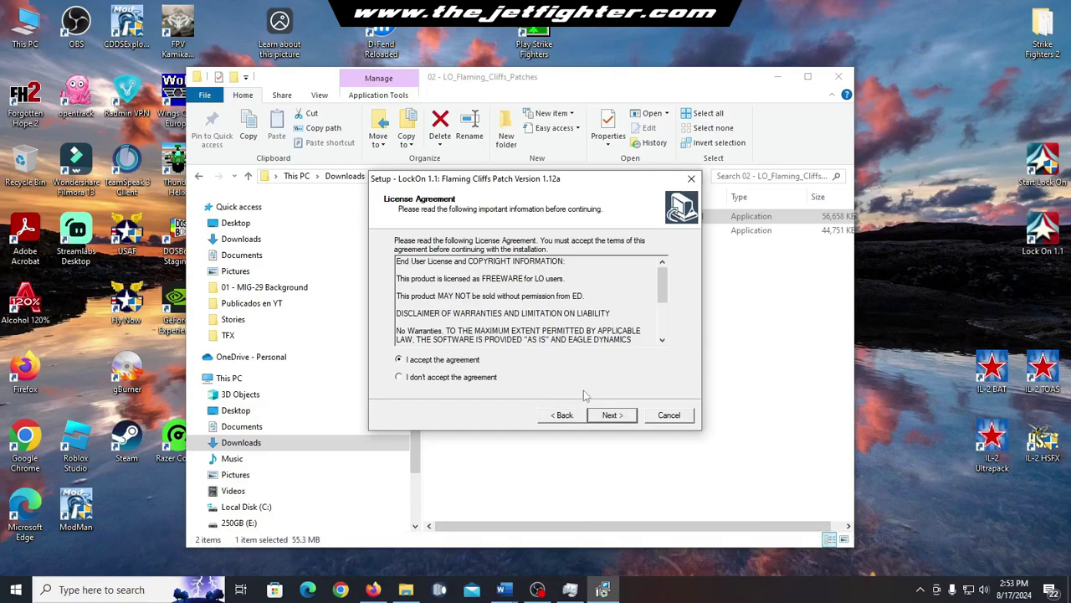
{"action": "left_click", "coordinate": [617, 416]}
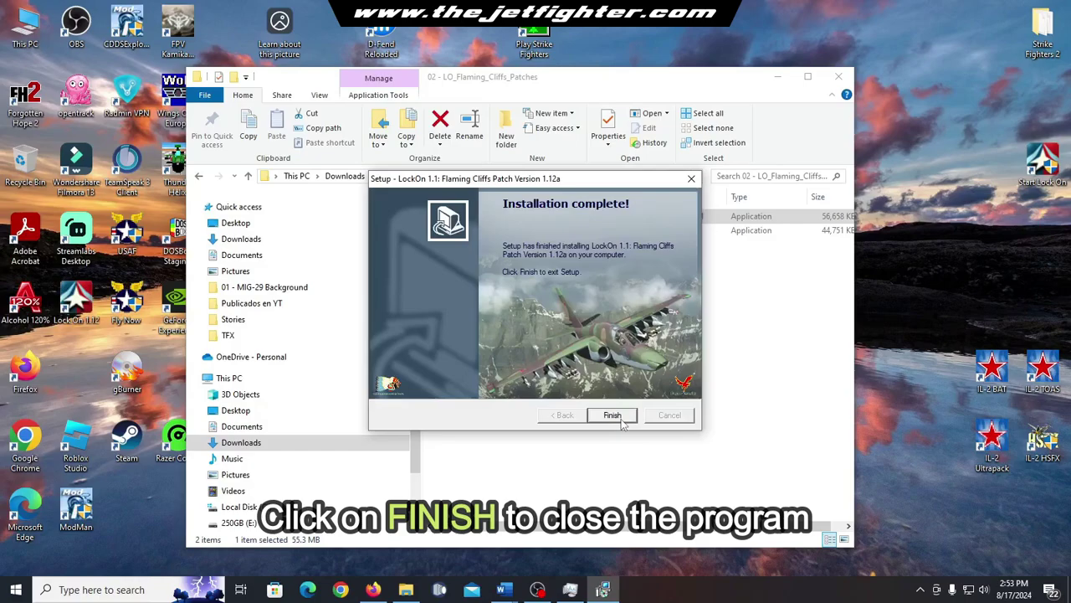
{"action": "left_click", "coordinate": [619, 419]}
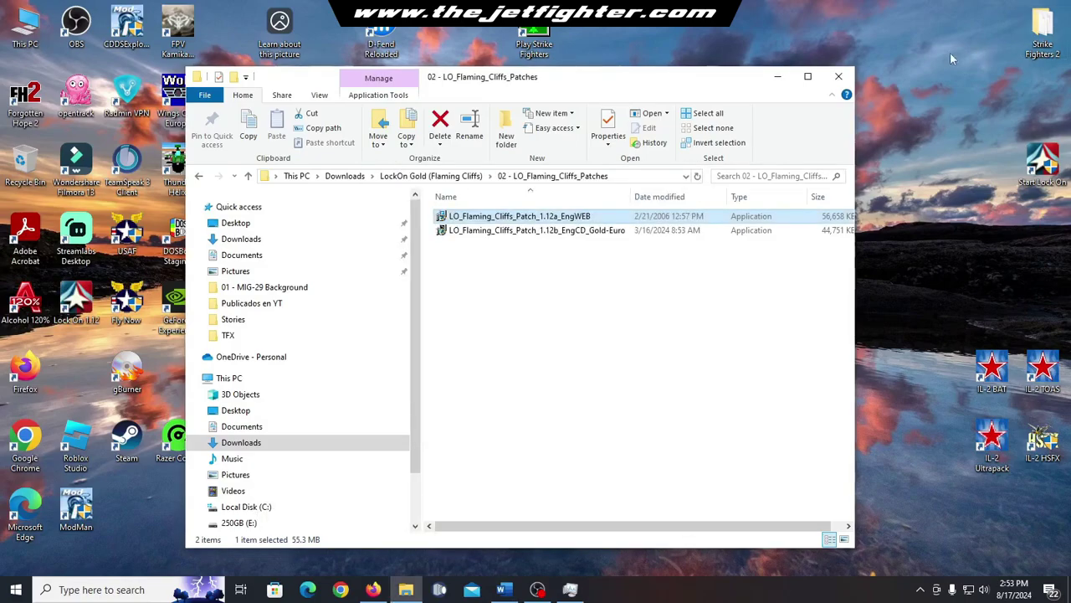
{"action": "left_click", "coordinate": [777, 77]}
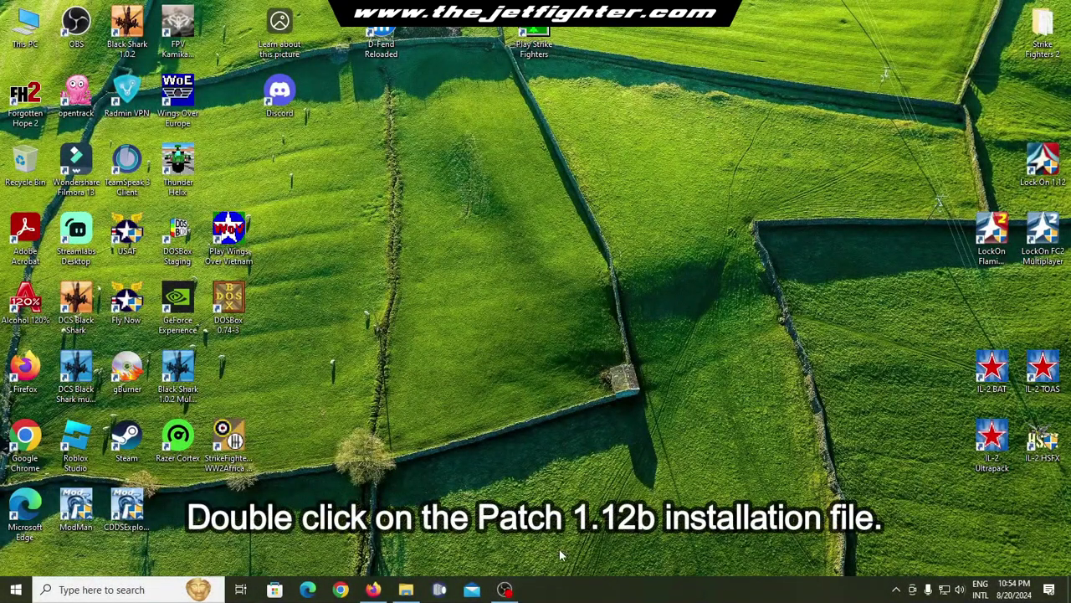
Launch LO_Flaming_Cliffs_Patch_1.12b_EngCD_AddonIGold-US from the patches folder and minimize the folder window
{"action": "left_click", "coordinate": [409, 592]}
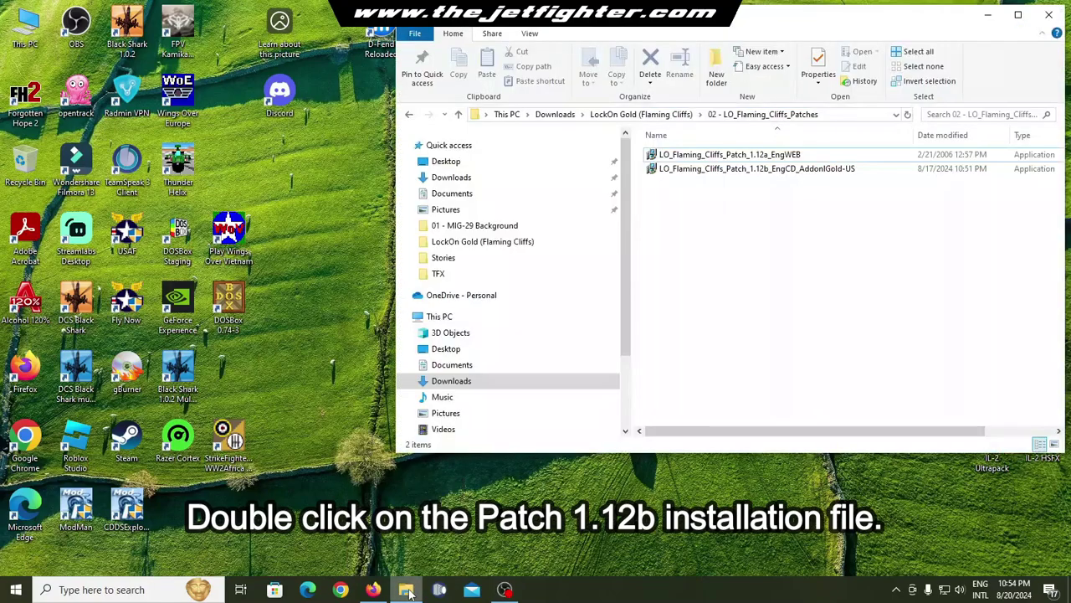
{"action": "double_click", "coordinate": [816, 169]}
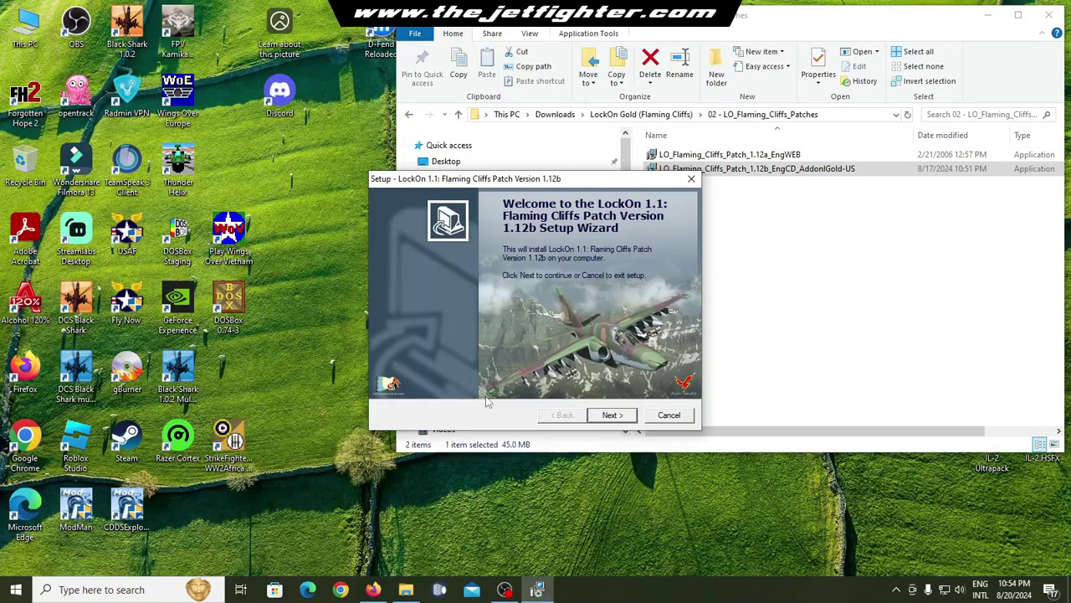
{"action": "left_click", "coordinate": [991, 14]}
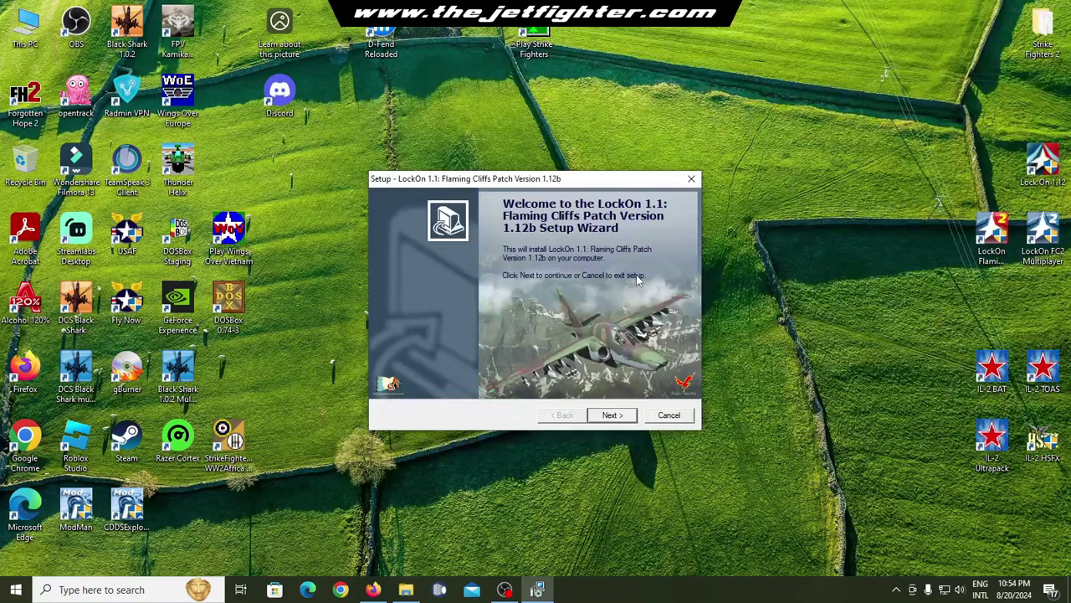
Accept the Flaming Cliffs Patch 1.12b license agreement, install the patch and finish its setup
{"action": "left_click", "coordinate": [623, 422]}
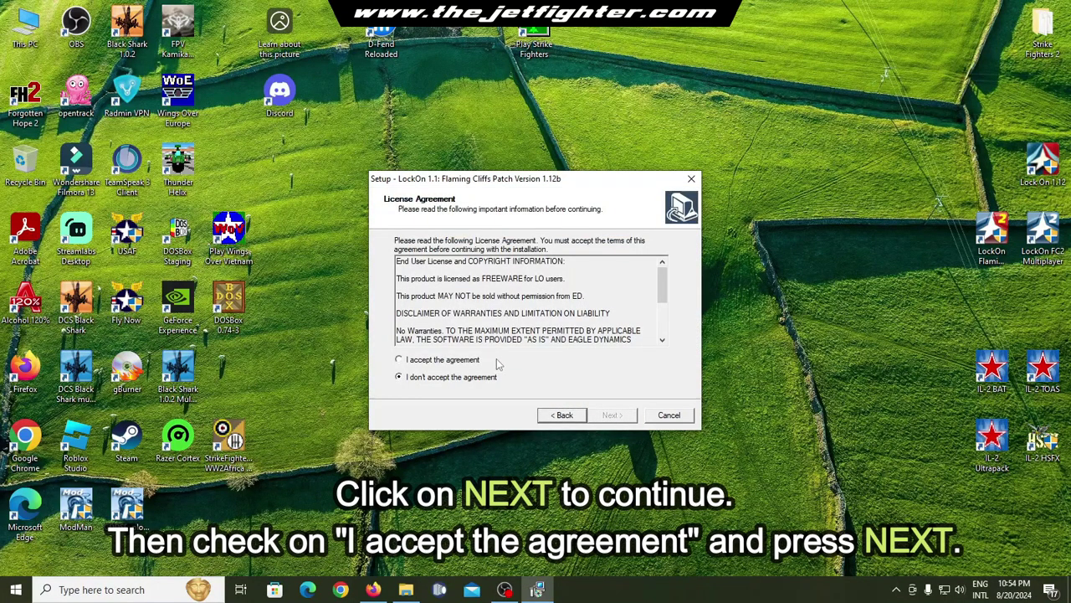
{"action": "left_click", "coordinate": [468, 361]}
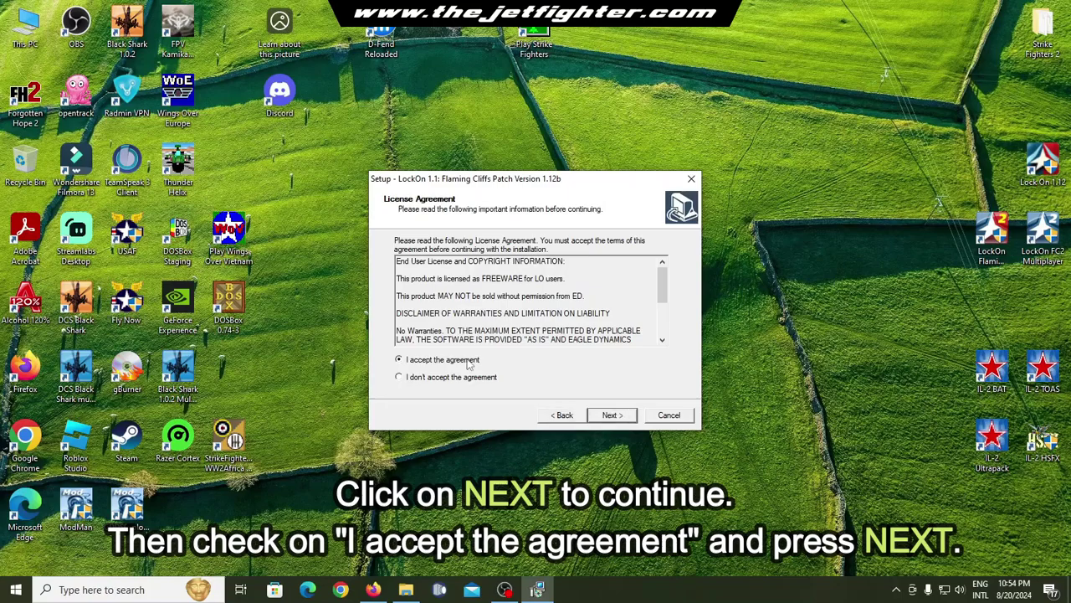
{"action": "left_click", "coordinate": [611, 415]}
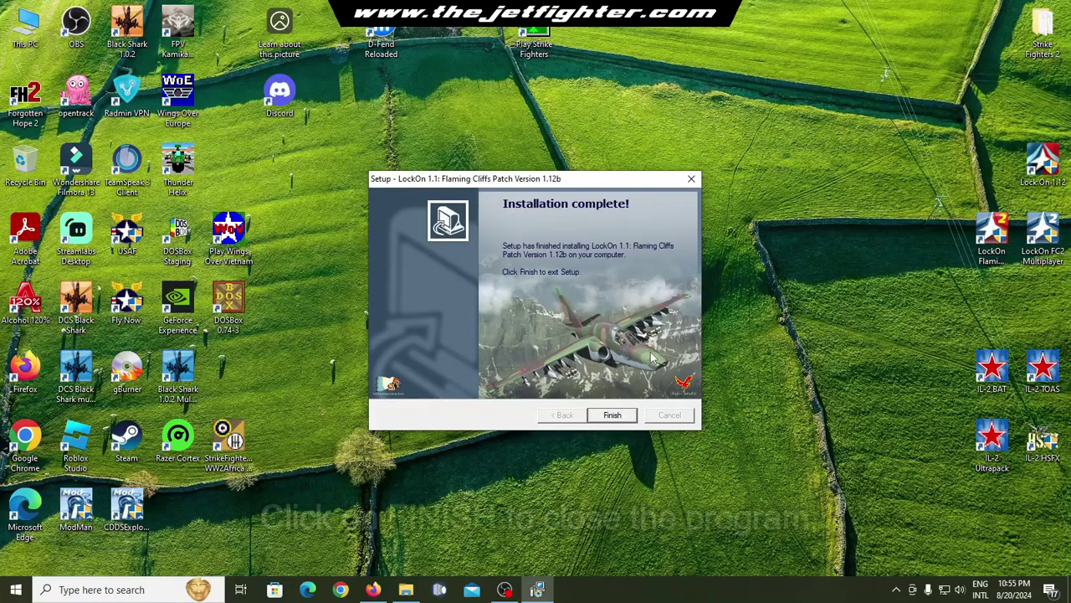
{"action": "left_click", "coordinate": [614, 416]}
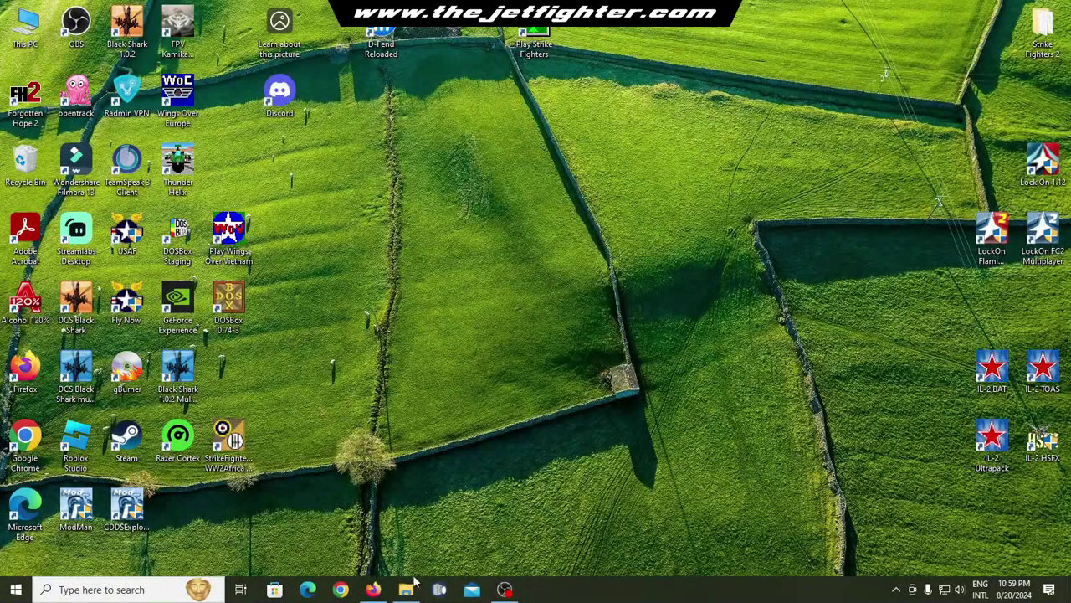
Copy all six files from the 03 - No DVD fix folder
{"action": "left_click", "coordinate": [405, 523]}
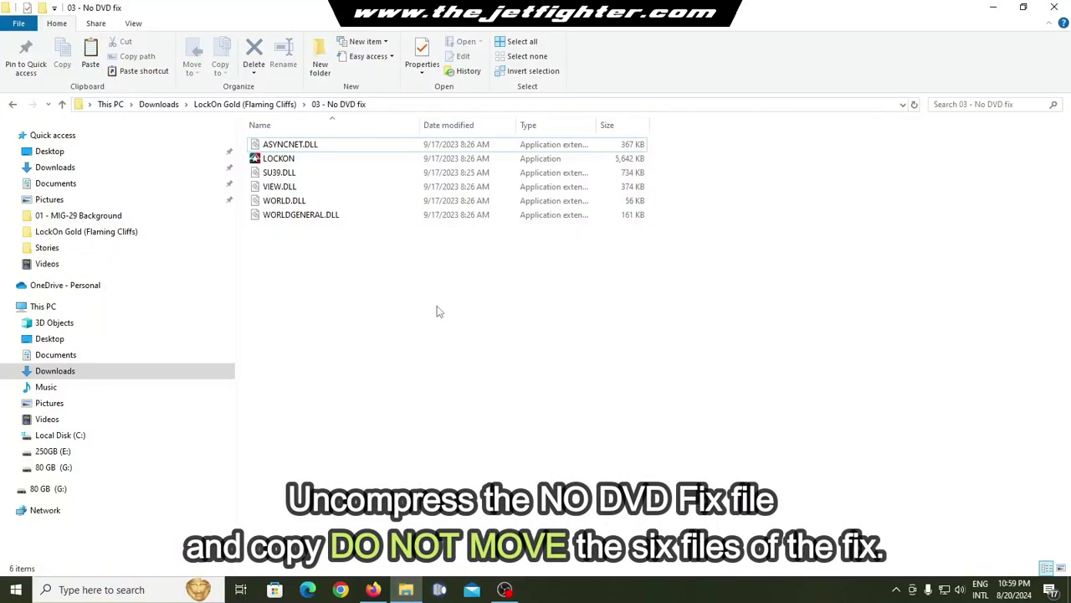
{"action": "left_click_drag", "start_coordinate": [437, 311], "coordinate": [265, 141]}
{"action": "right_click", "coordinate": [283, 147]}
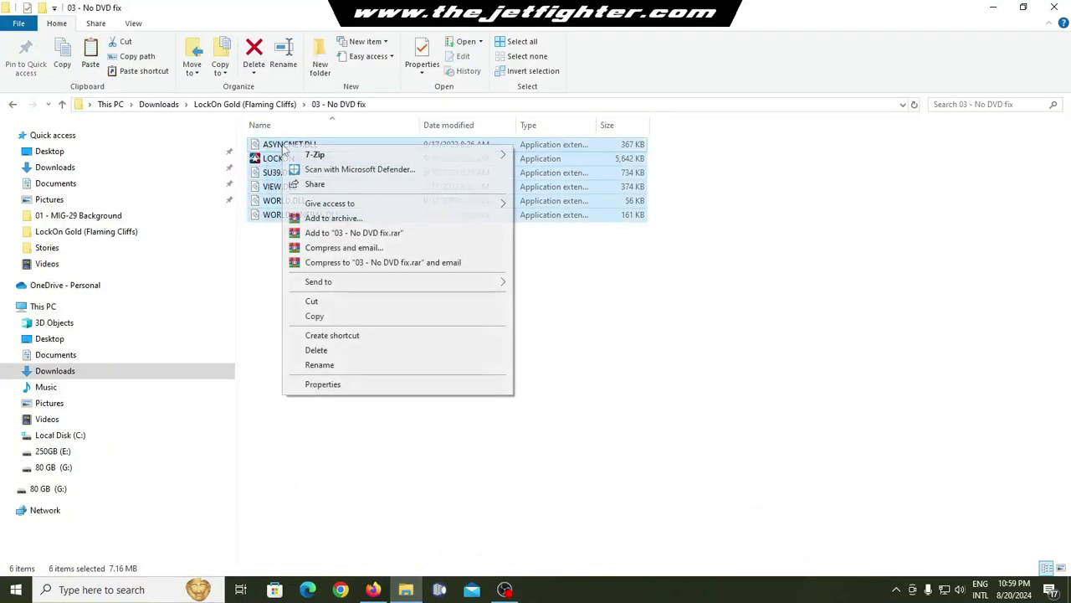
{"action": "left_click", "coordinate": [339, 318]}
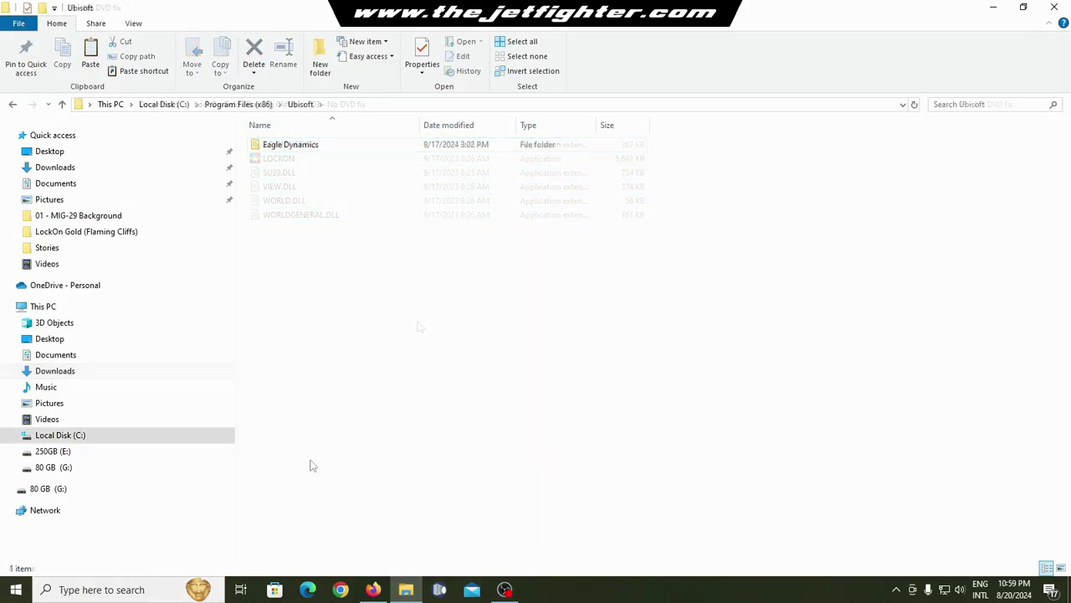
Paste the copied files into Ubisoft\Eagle Dynamics\Lock On, replacing the existing files and granting administrator permission for all items
{"action": "double_click", "coordinate": [313, 150]}
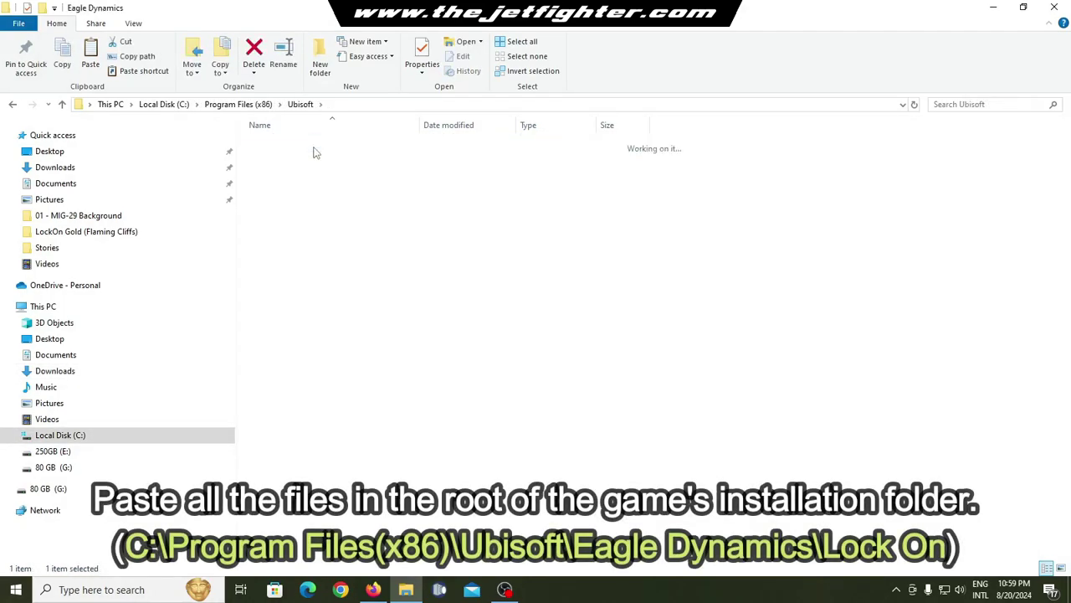
{"action": "double_click", "coordinate": [314, 151]}
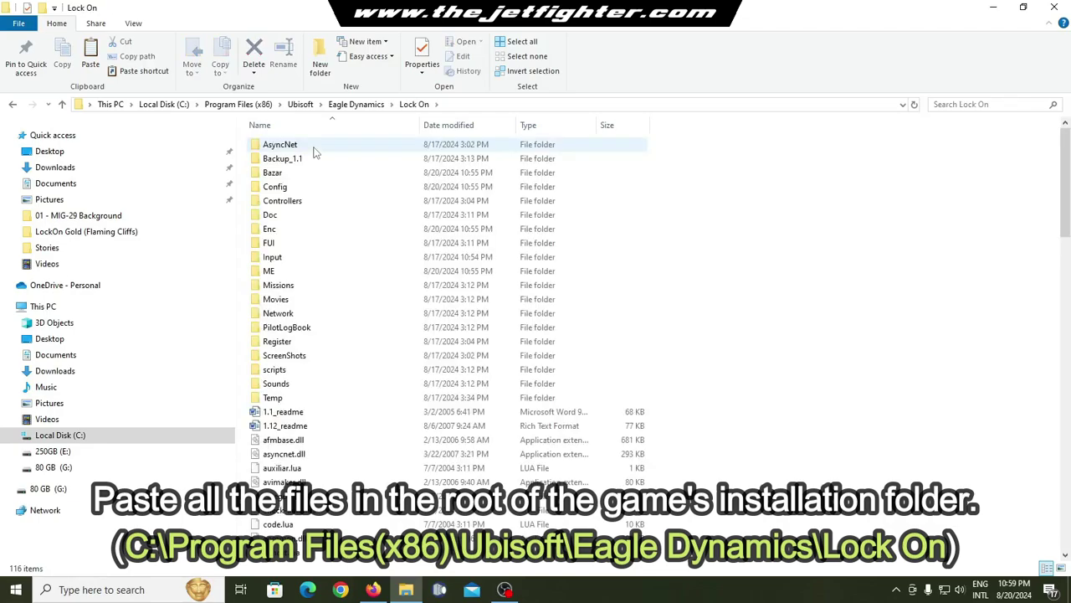
{"action": "right_click", "coordinate": [819, 382]}
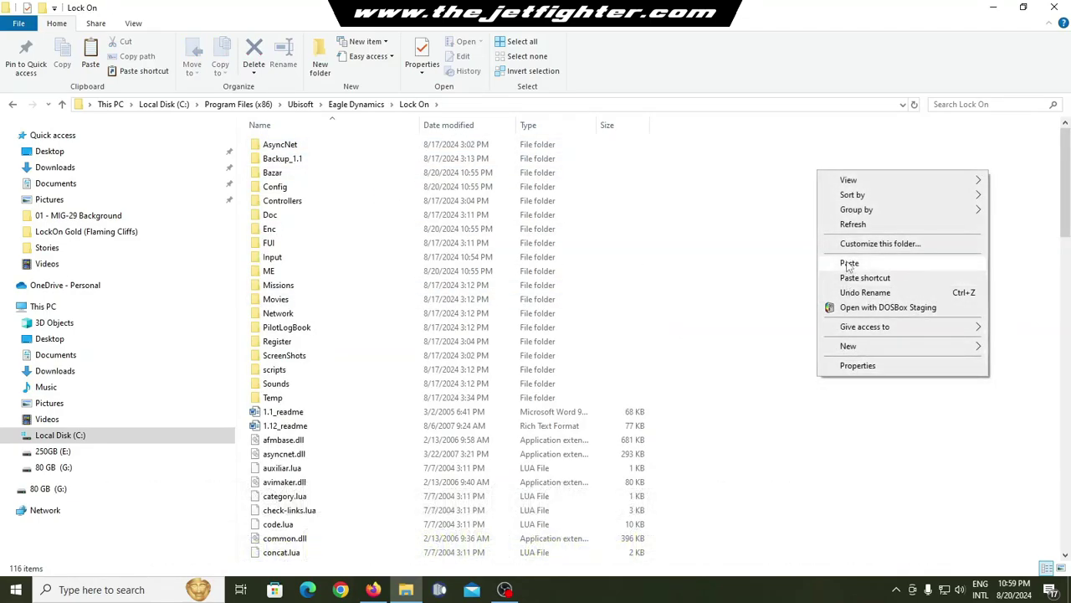
{"action": "left_click", "coordinate": [849, 263]}
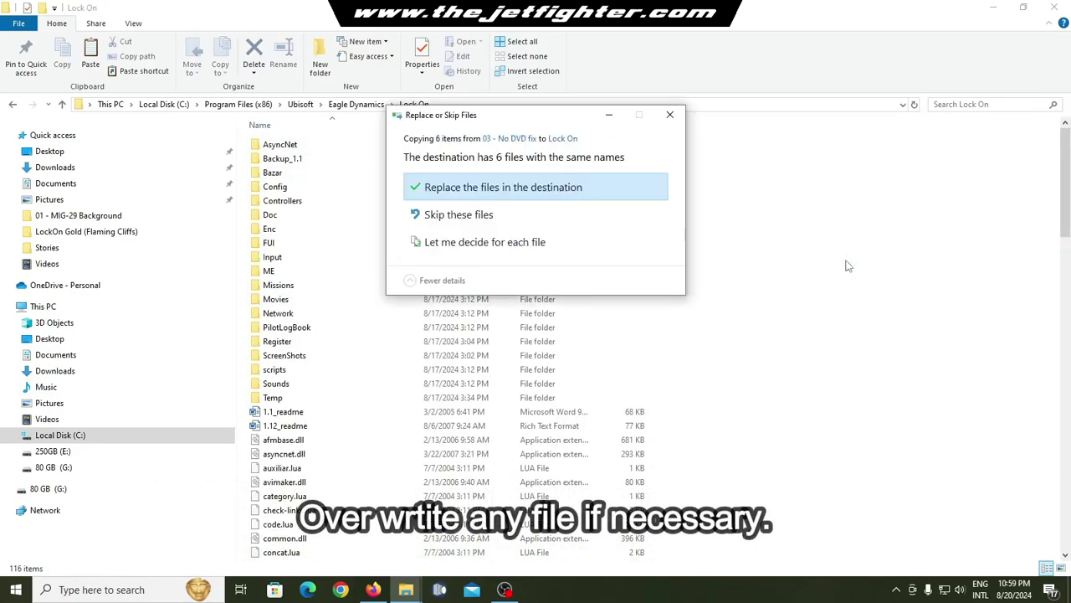
{"action": "left_click", "coordinate": [553, 190]}
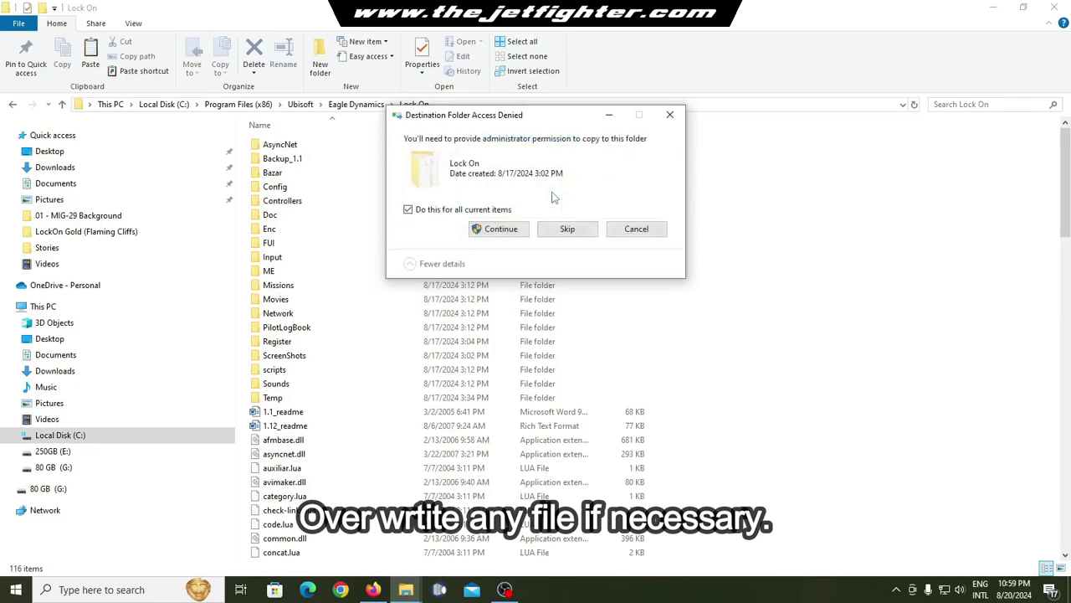
{"action": "left_click", "coordinate": [500, 229]}
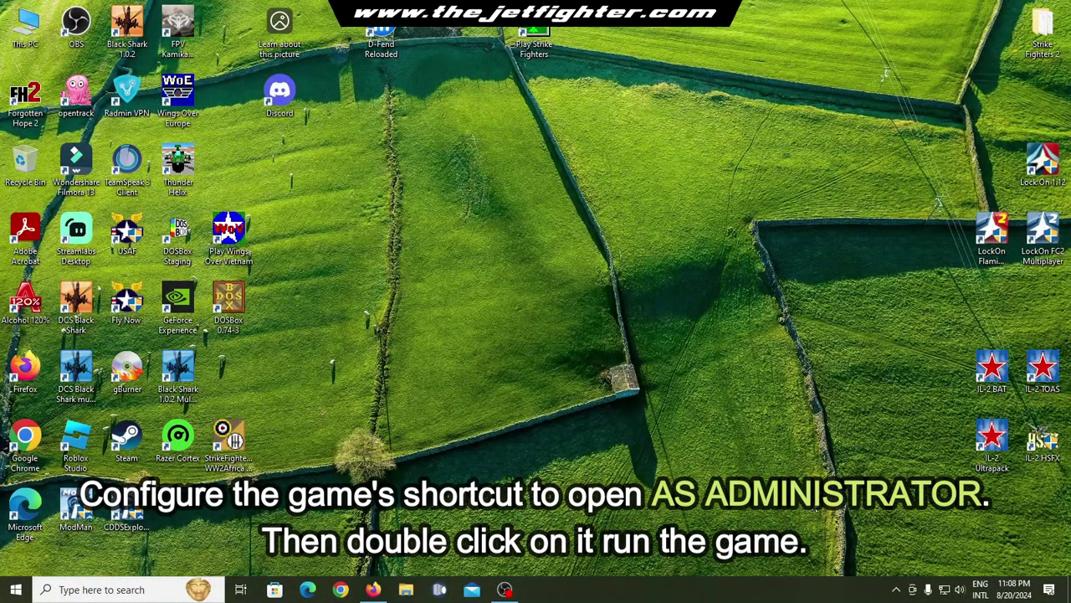
Launch Lock On 1.12 from the desktop, start the F-15C quick flight and unpause the mission
{"action": "double_click", "coordinate": [1043, 164]}
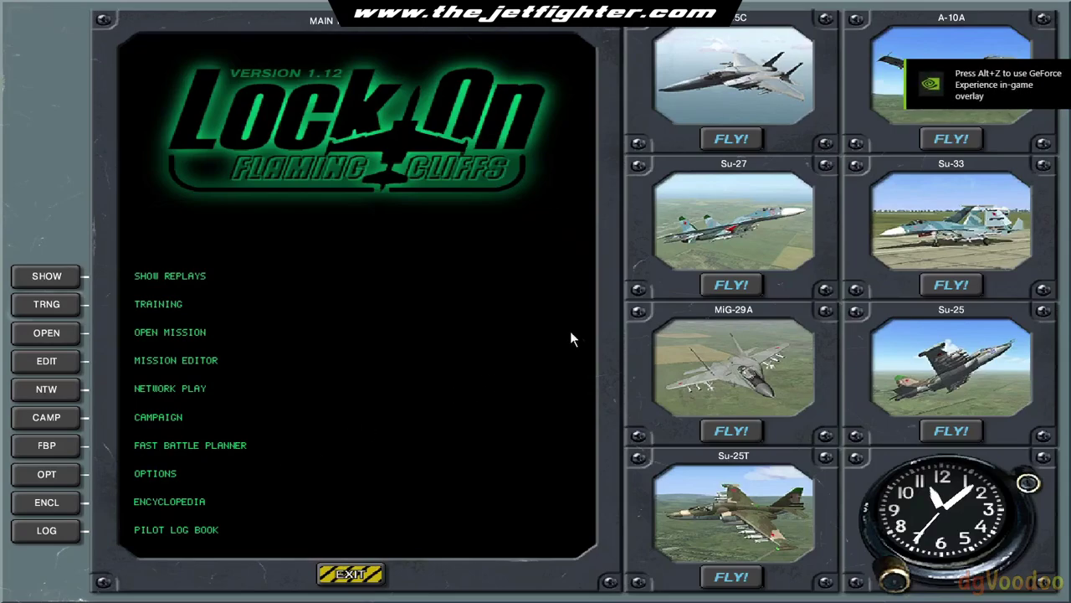
{"action": "left_click", "coordinate": [736, 140]}
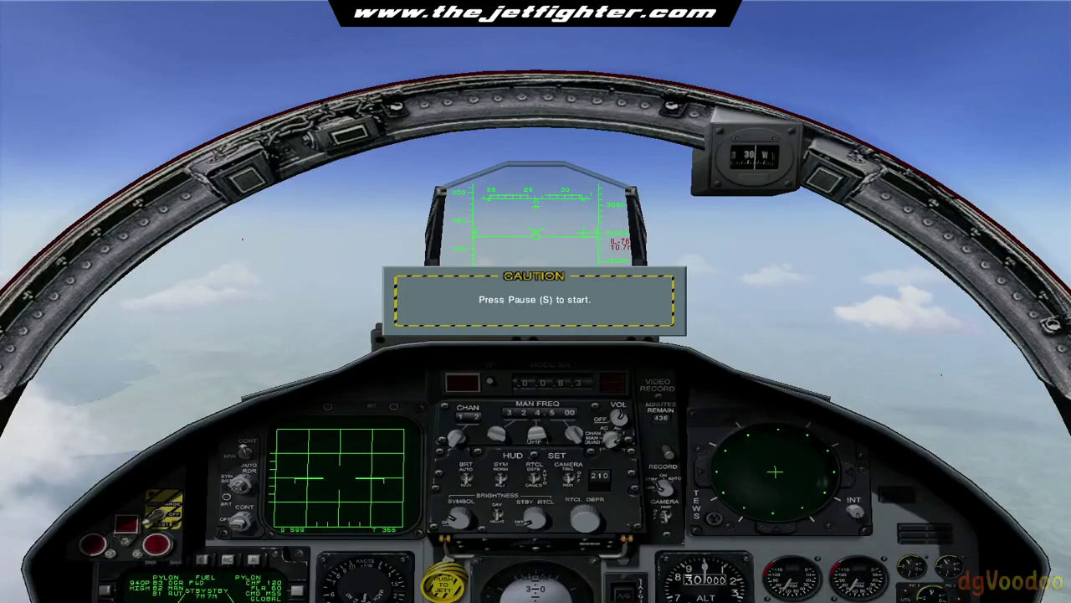
{"action": "key", "text": "s"}
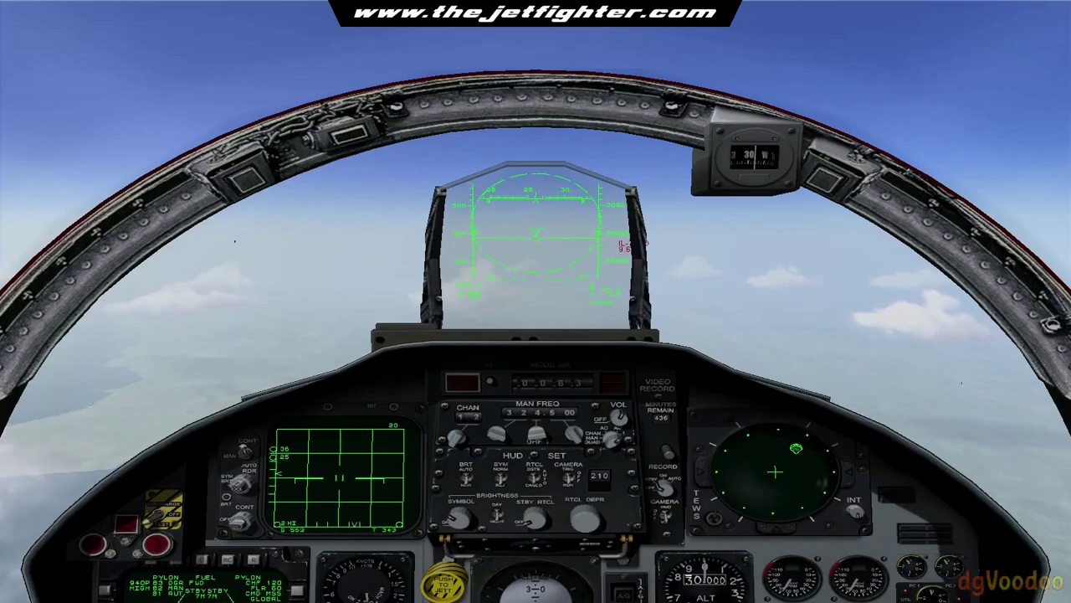
Bank the F-15C left and right to turn toward the IL-76MD and lock it on radar
{"action": "key", "text": "Left"}
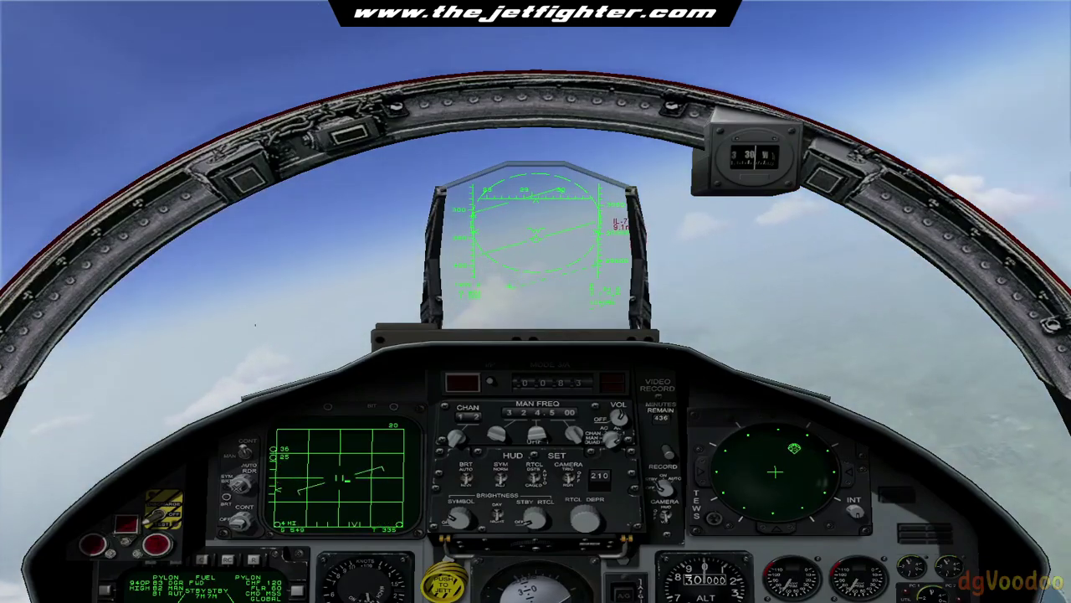
{"action": "key", "text": "Right"}
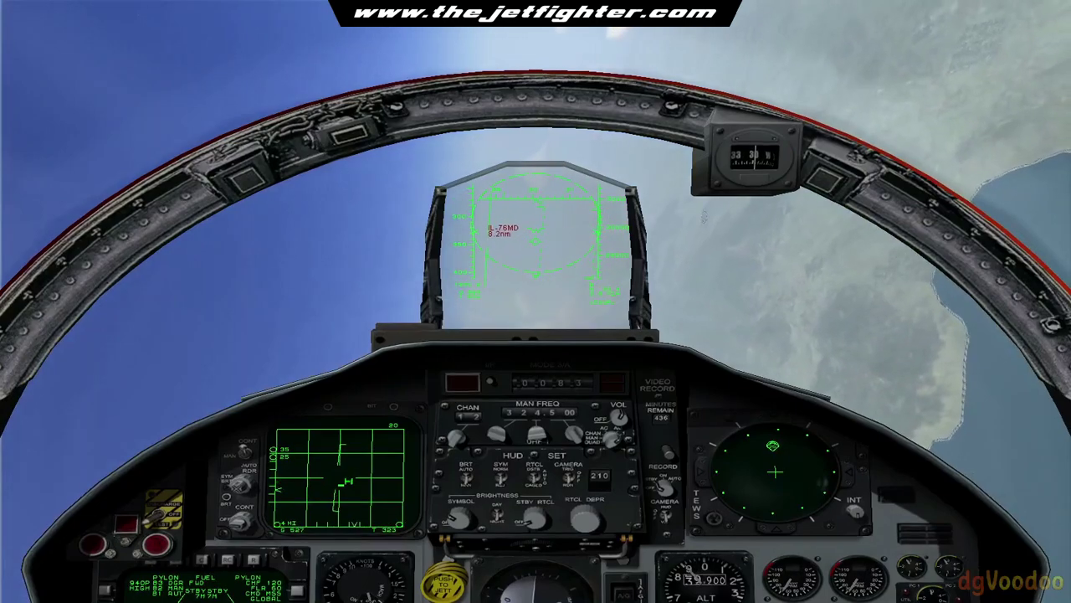
{"action": "key", "text": "Left"}
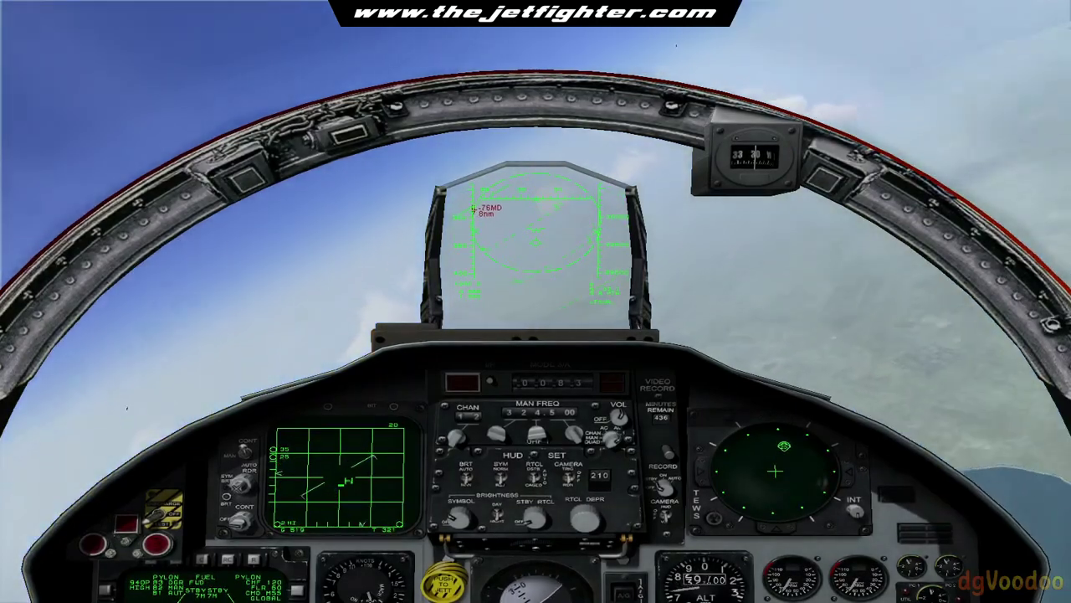
{"action": "key", "text": "t"}
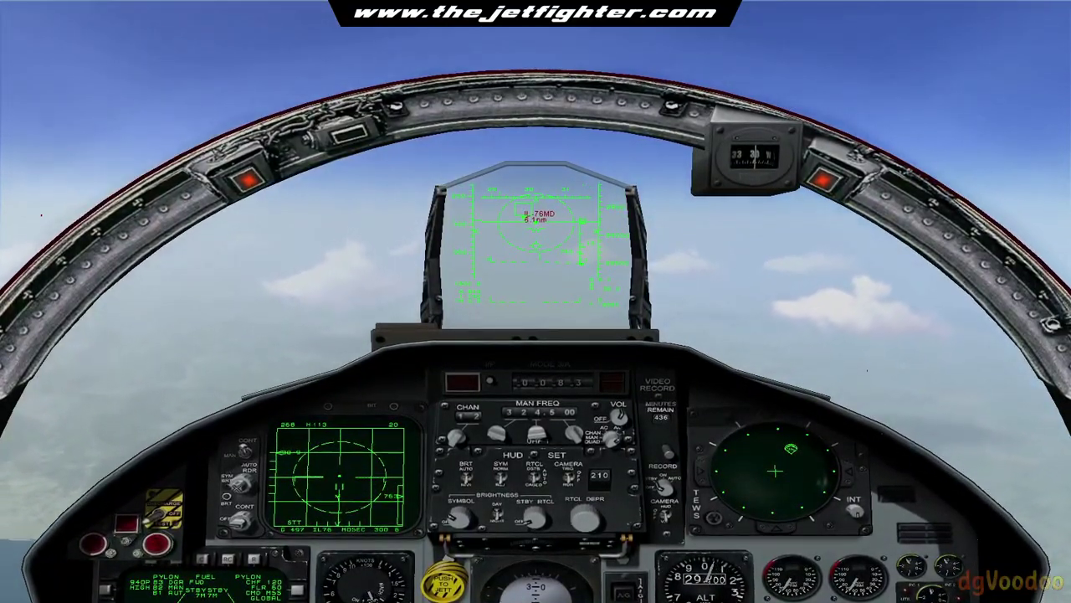
View the engagement from the external aircraft, cockpit and weapon cameras, ending on the external view of the F-15C
{"action": "key", "text": "F2"}
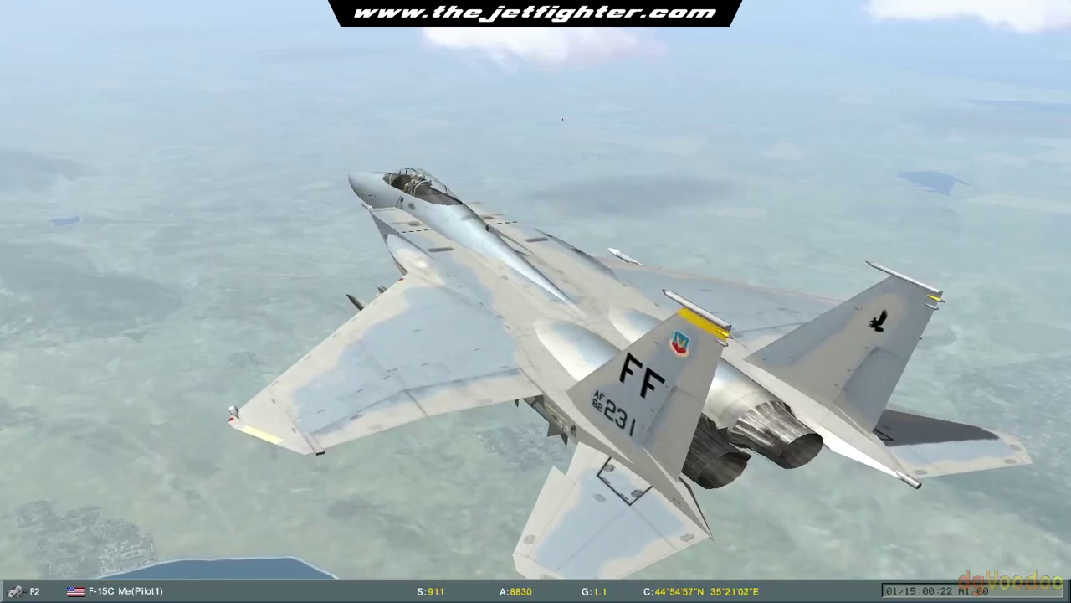
{"action": "key", "text": "F1"}
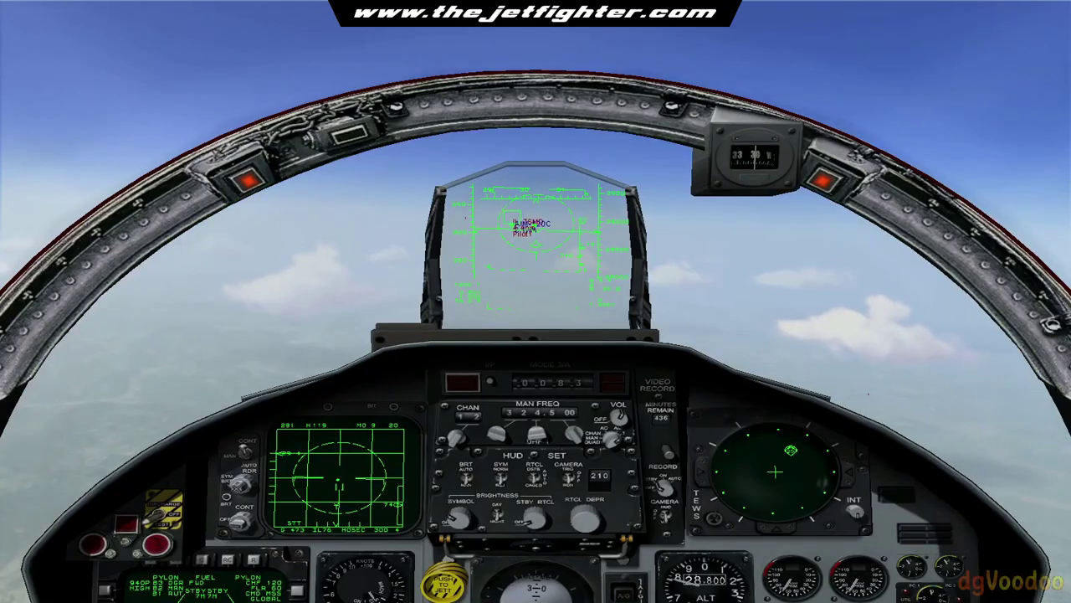
{"action": "key", "text": "F6"}
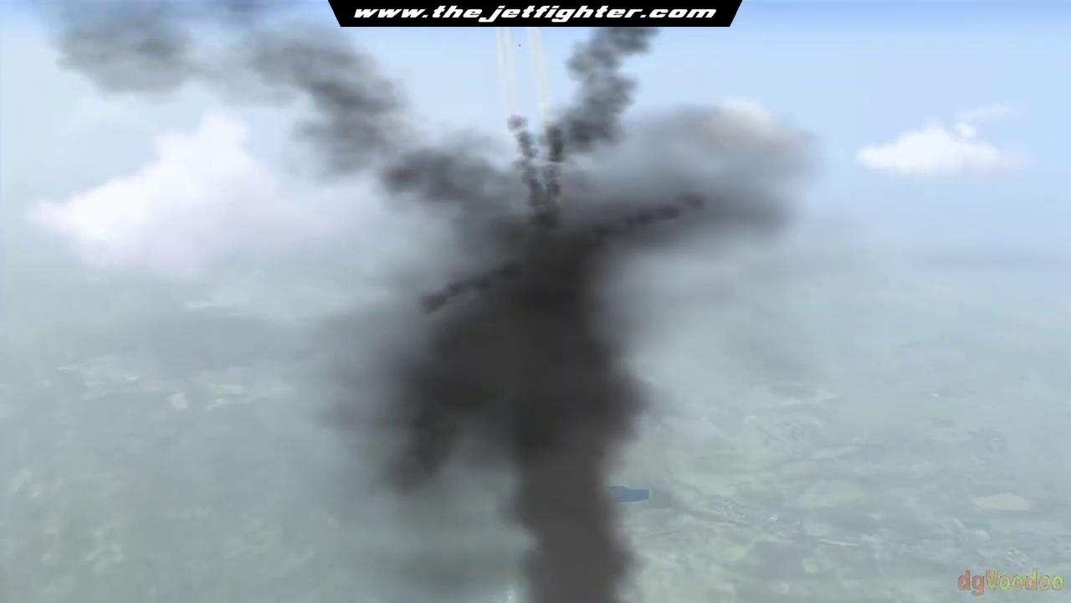
{"action": "key", "text": "F2"}
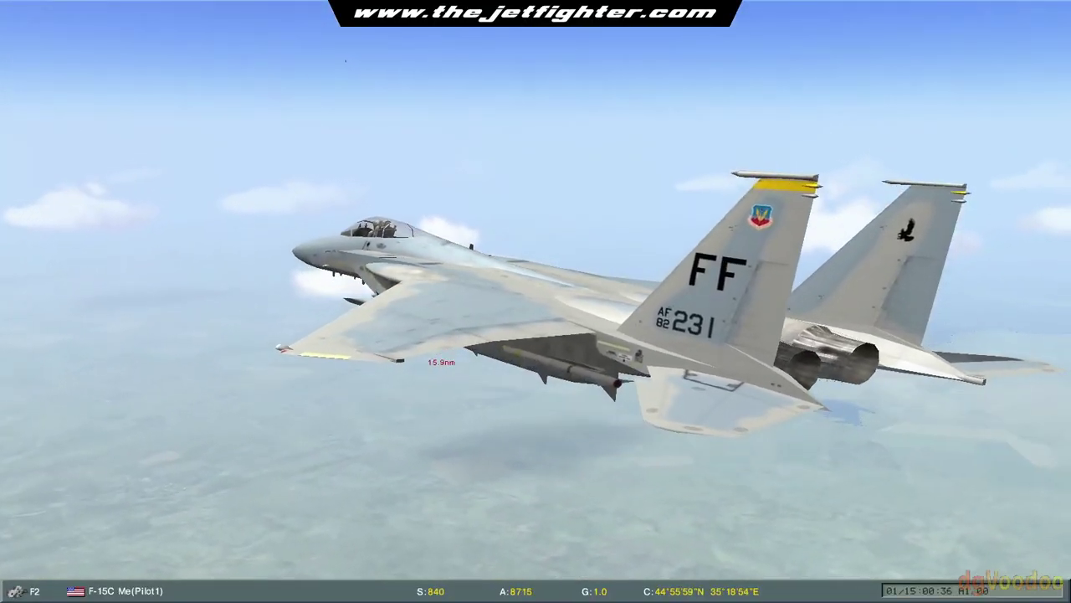